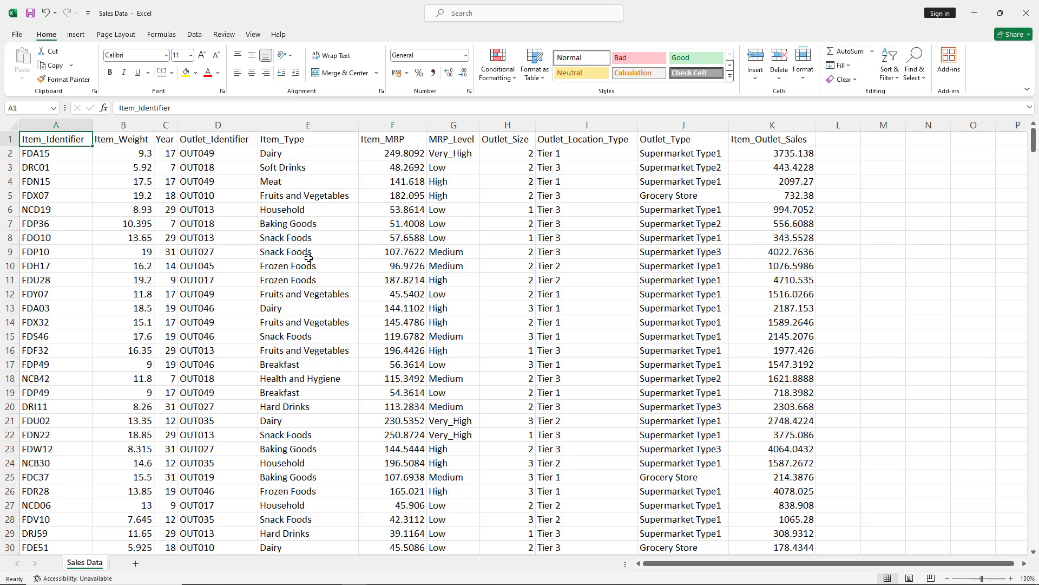
# - Convert the sales data in A1:K500 into a table with headers
pyautogui.hotkey('ctrl', 'shift', 'End')
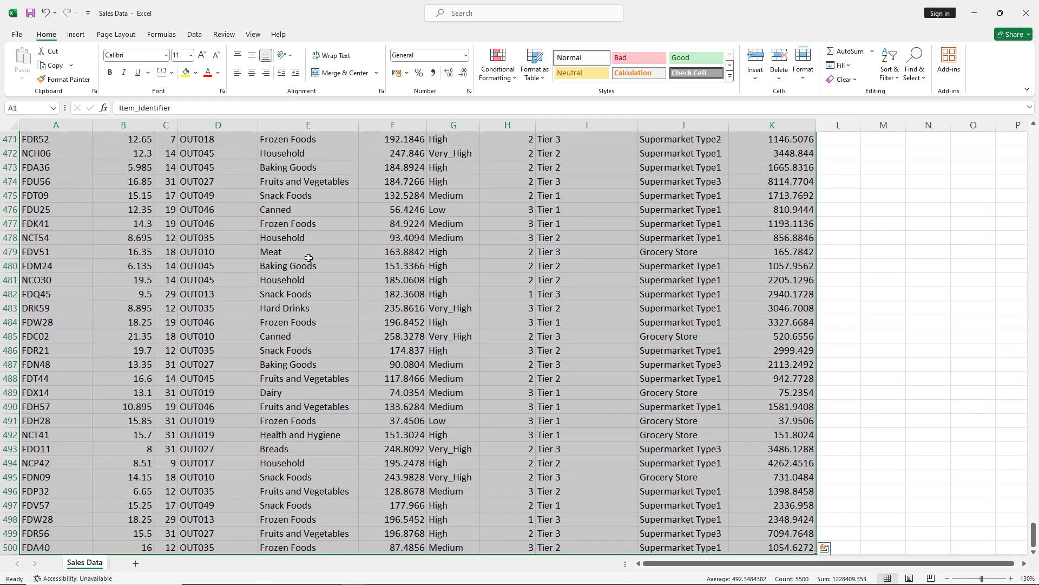
pyautogui.scroll(11, 309, 258)
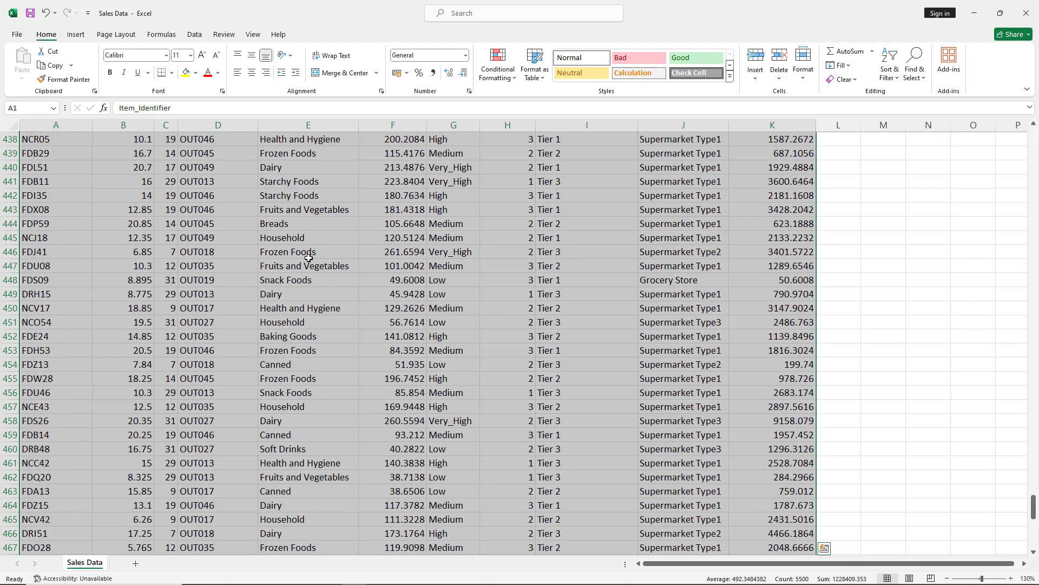
pyautogui.hotkey('ctrl', 't')
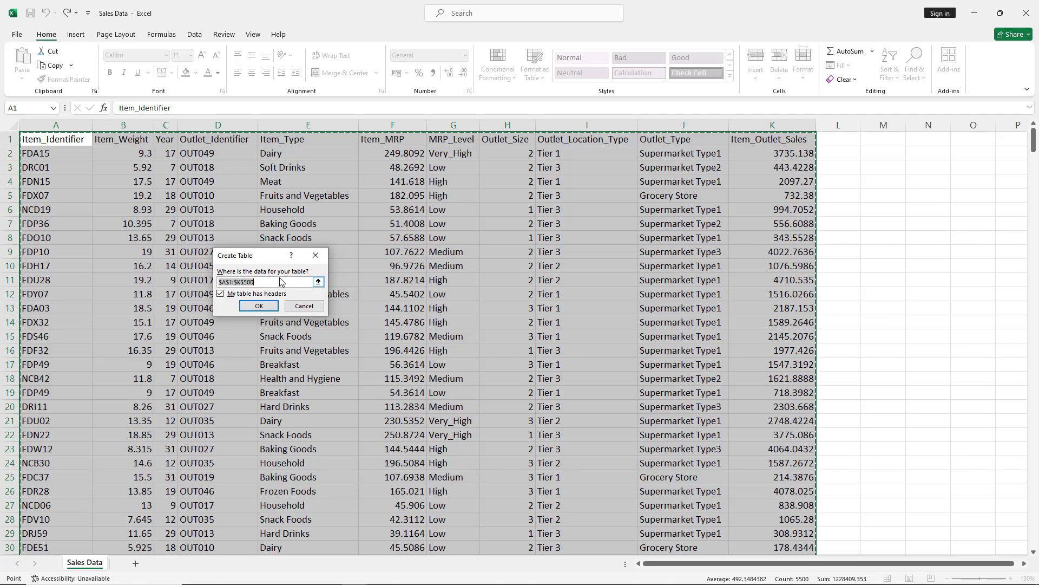
pyautogui.click(260, 306)
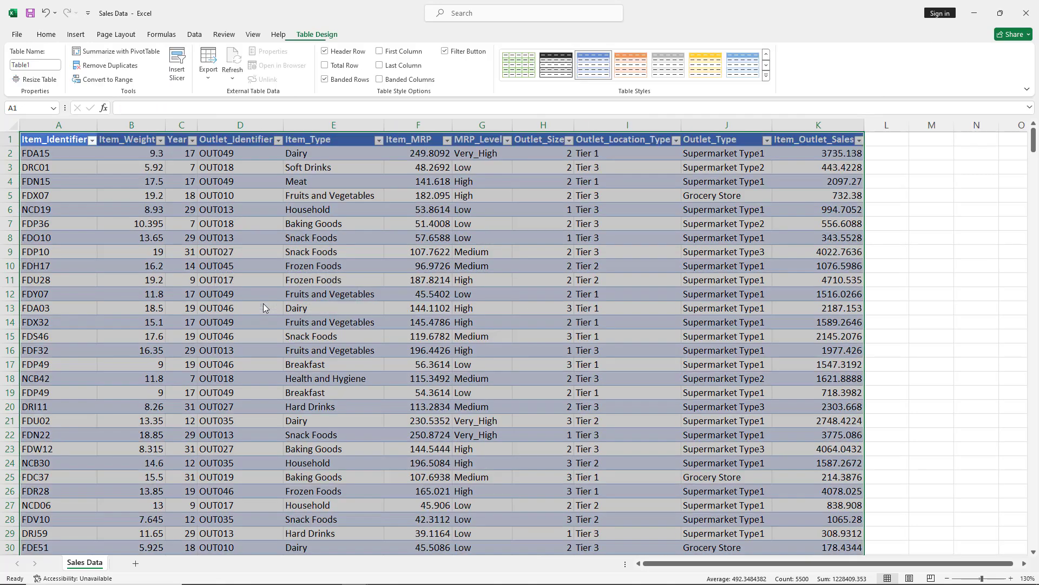
# - Insert a slicer for the table's Year field, look through its values and delete the slicer
pyautogui.click(271, 187)
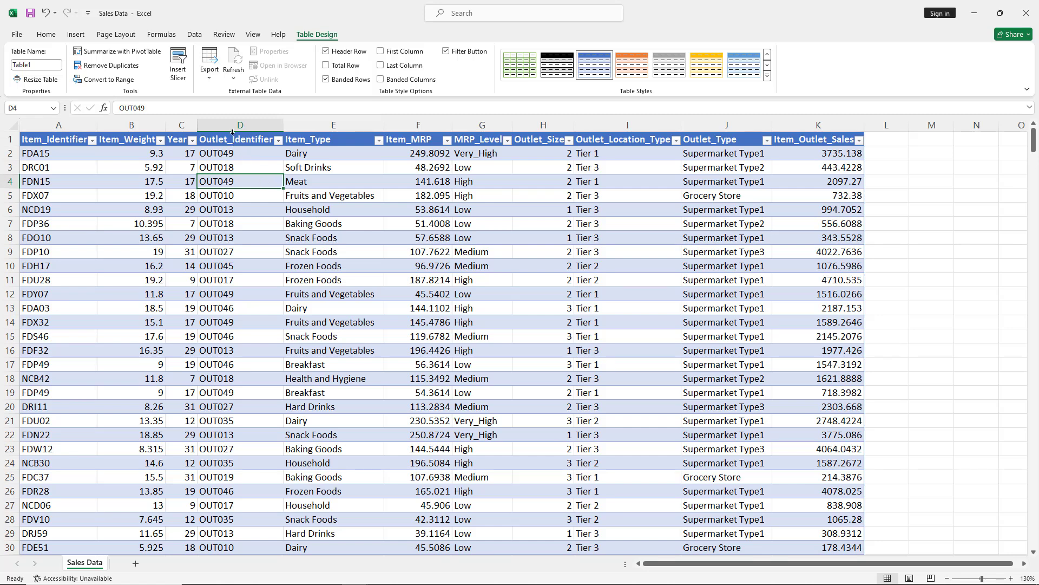
pyautogui.click(180, 61)
pyautogui.moveTo(252, 165); pyautogui.dragTo(590, 204)
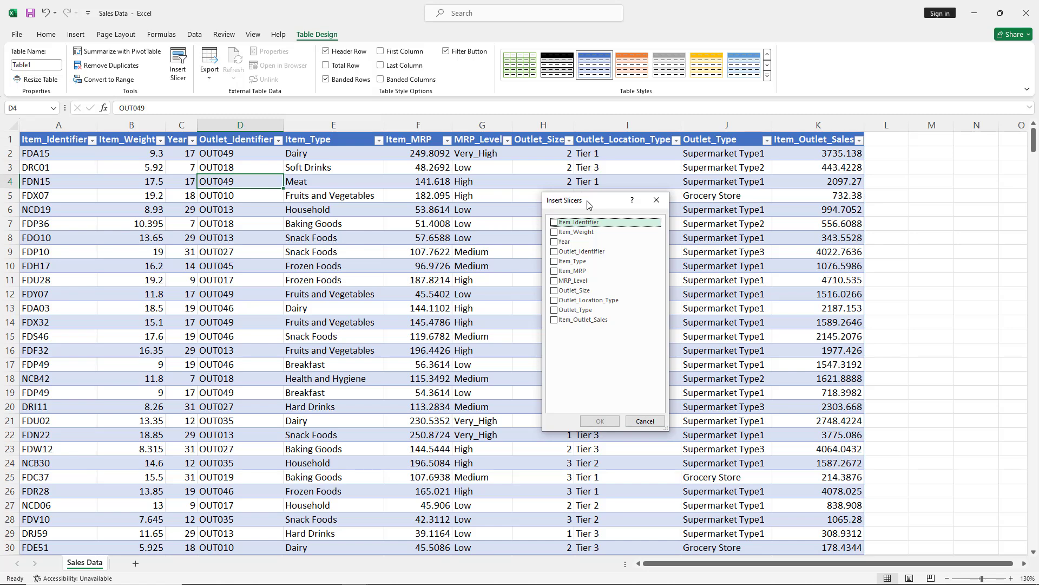
pyautogui.click(555, 242)
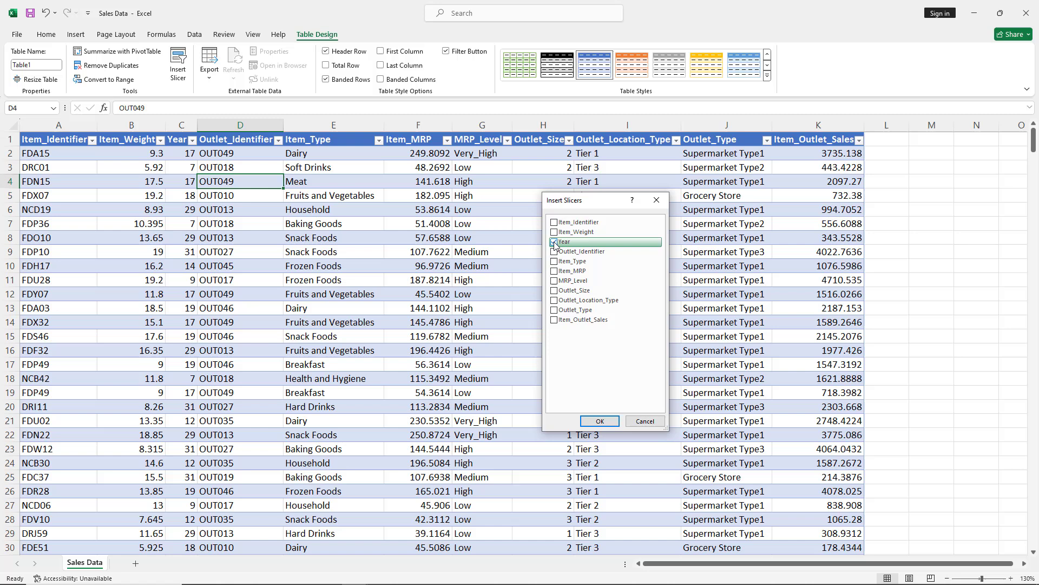
pyautogui.click(600, 422)
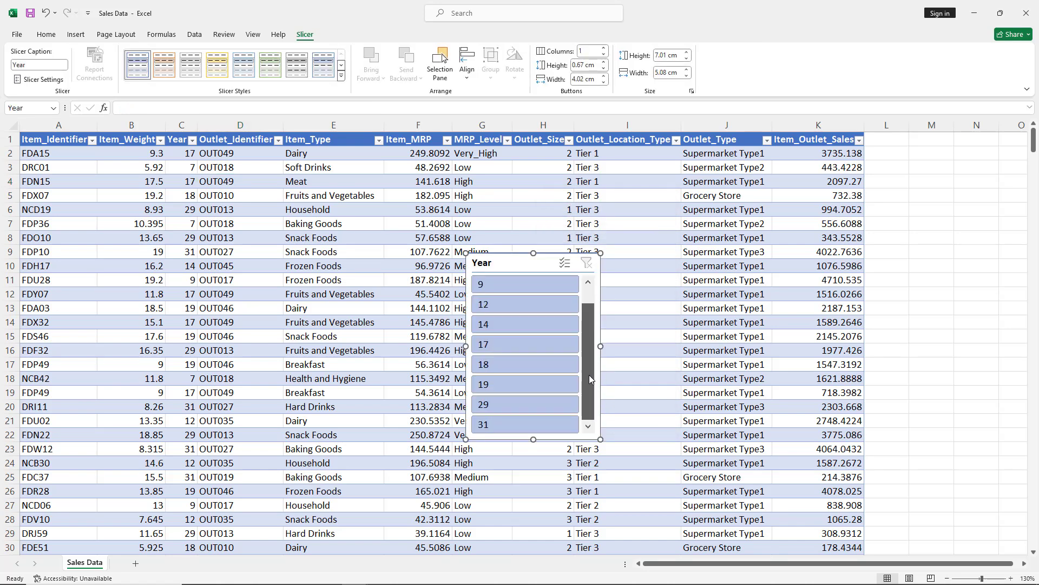
pyautogui.moveTo(590, 388); pyautogui.dragTo(584, 293)
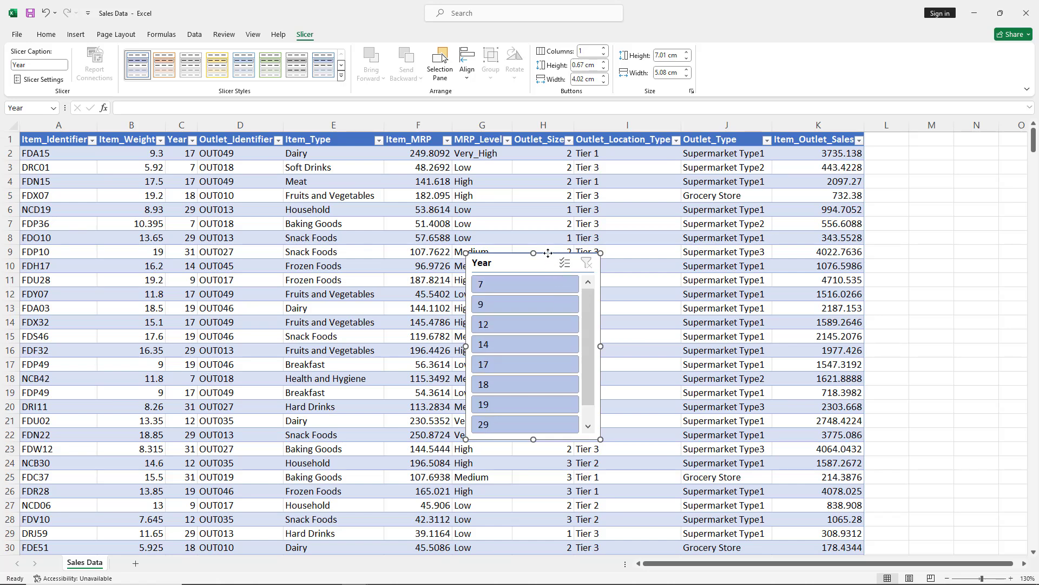
pyautogui.press('Delete')
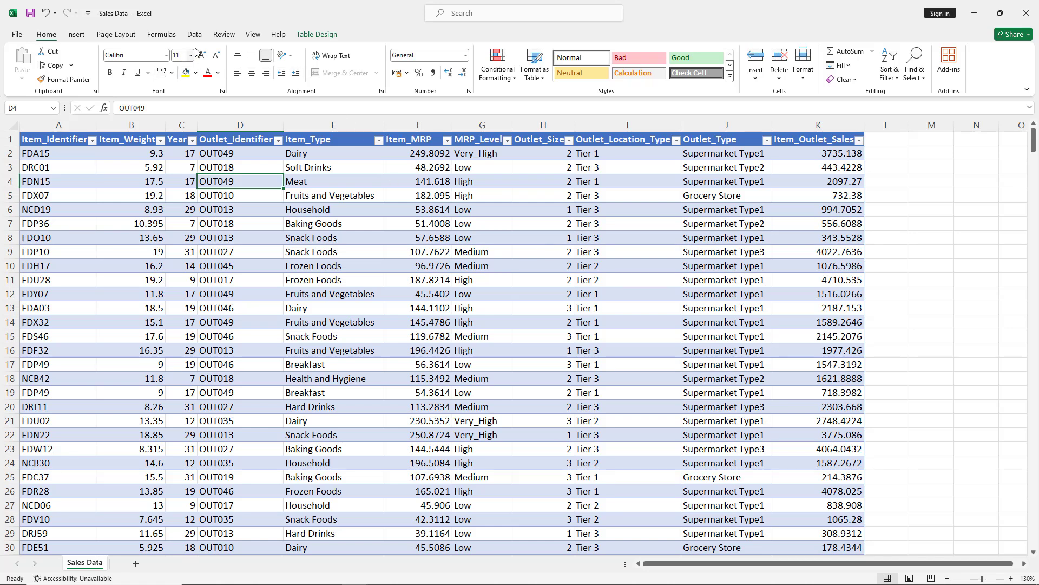
# - Insert a slicer for the Outlet_Location_Type field and move it to the outer edge of the Item_Outlet_Sales column
pyautogui.click(317, 34)
pyautogui.click(180, 62)
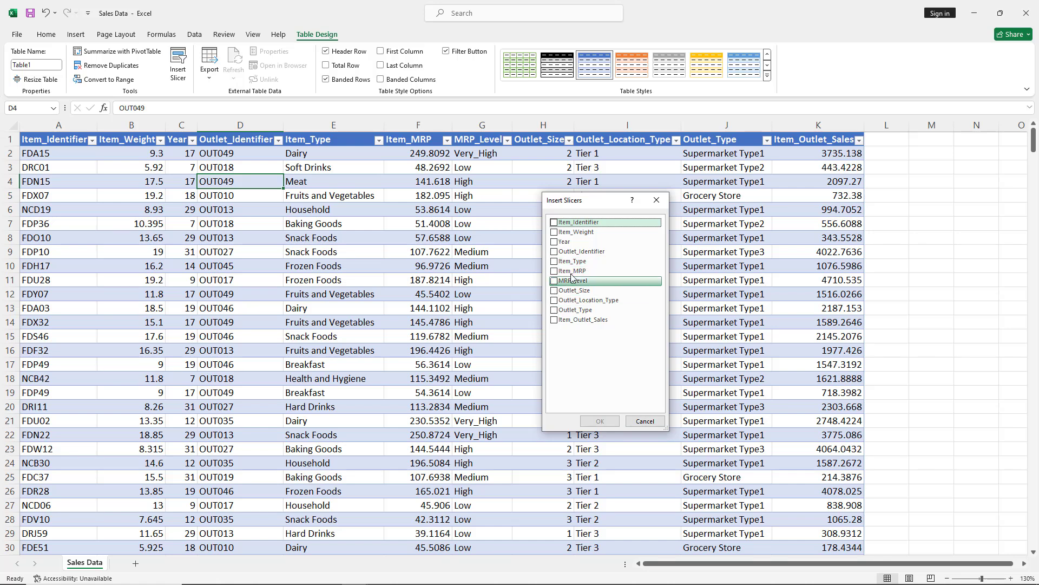
pyautogui.moveTo(594, 203); pyautogui.dragTo(748, 199)
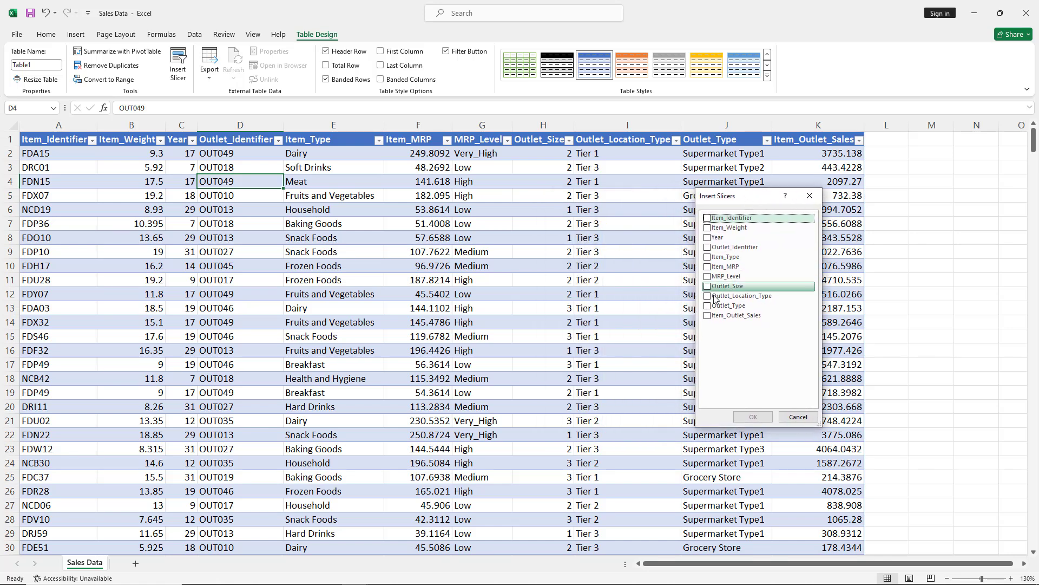
pyautogui.click(739, 296)
pyautogui.click(753, 416)
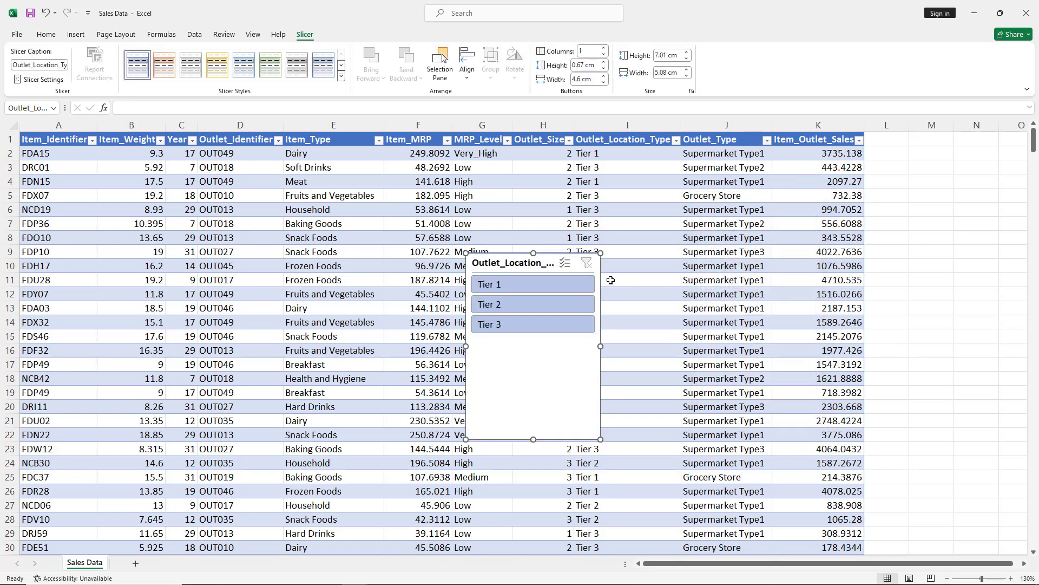
pyautogui.moveTo(517, 252); pyautogui.dragTo(897, 181)
# - Filter the table by Tier 1, Tier 2 and finally Tier 3, and move the slicer clear of the table beside column K
pyautogui.click(892, 213)
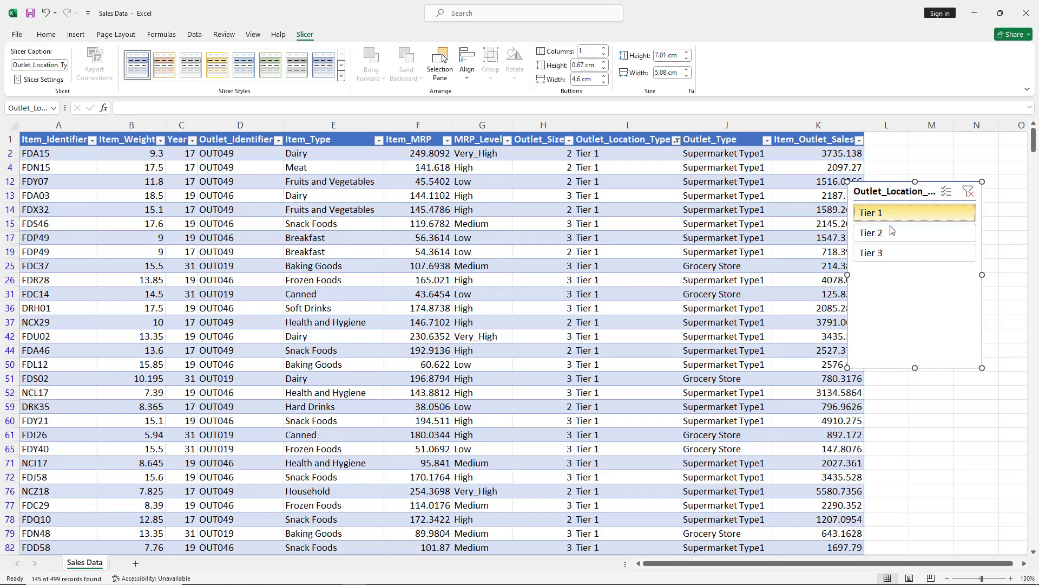
pyautogui.click(889, 231)
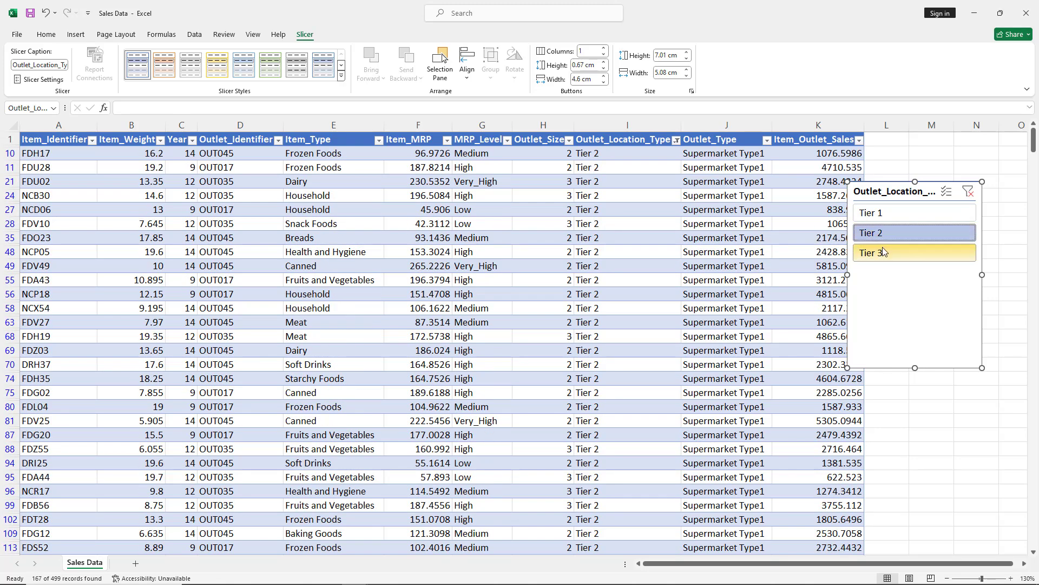
pyautogui.click(883, 250)
pyautogui.moveTo(893, 187); pyautogui.dragTo(936, 146)
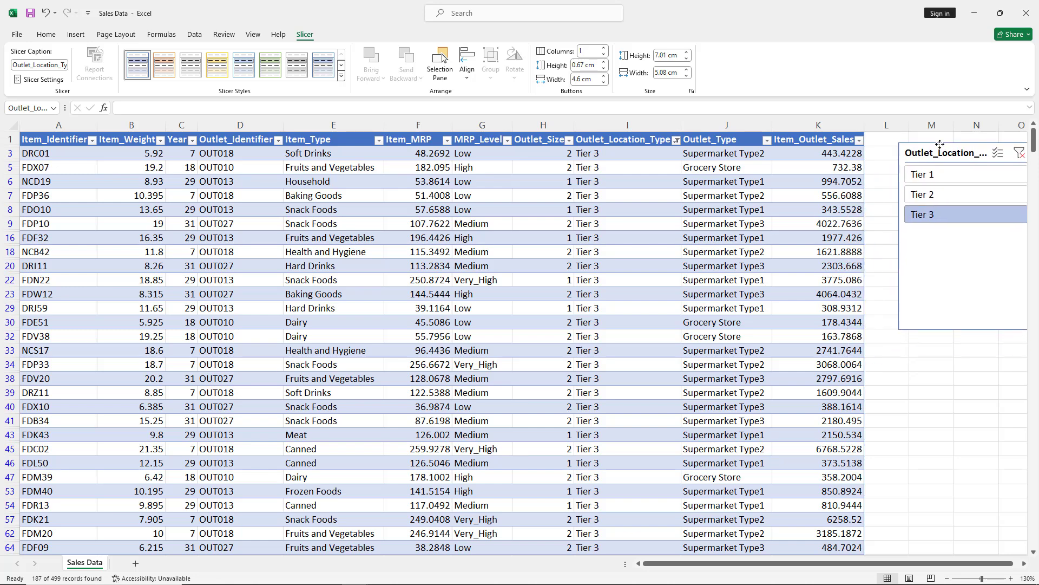
pyautogui.click(775, 256)
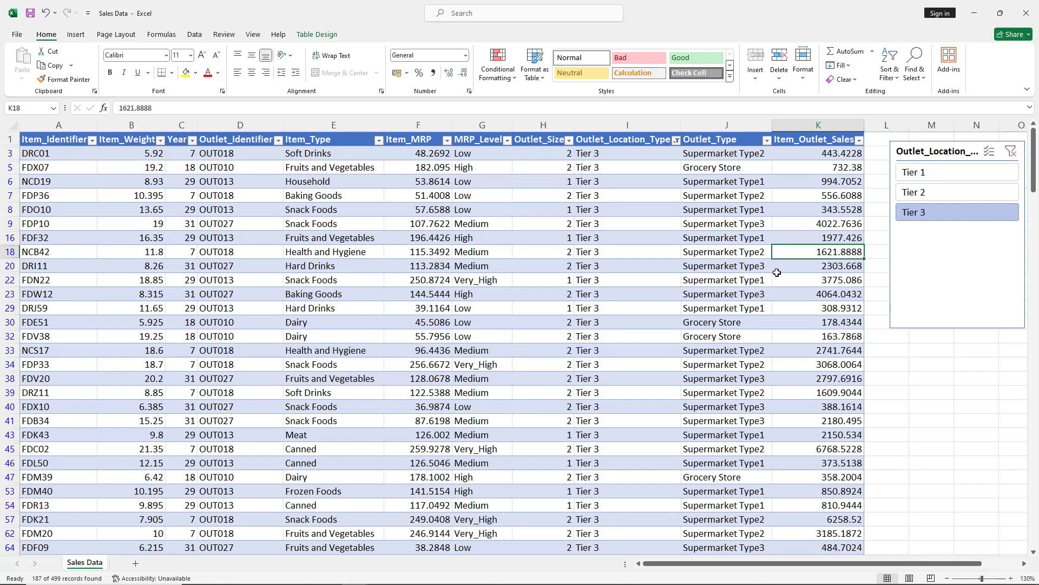
# - Enter the formula =SUBTOTAL(9,K3:K499) in cell K501, below the Item_Outlet_Sales column, to sum the visible sales
pyautogui.scroll(-20, 777, 273)
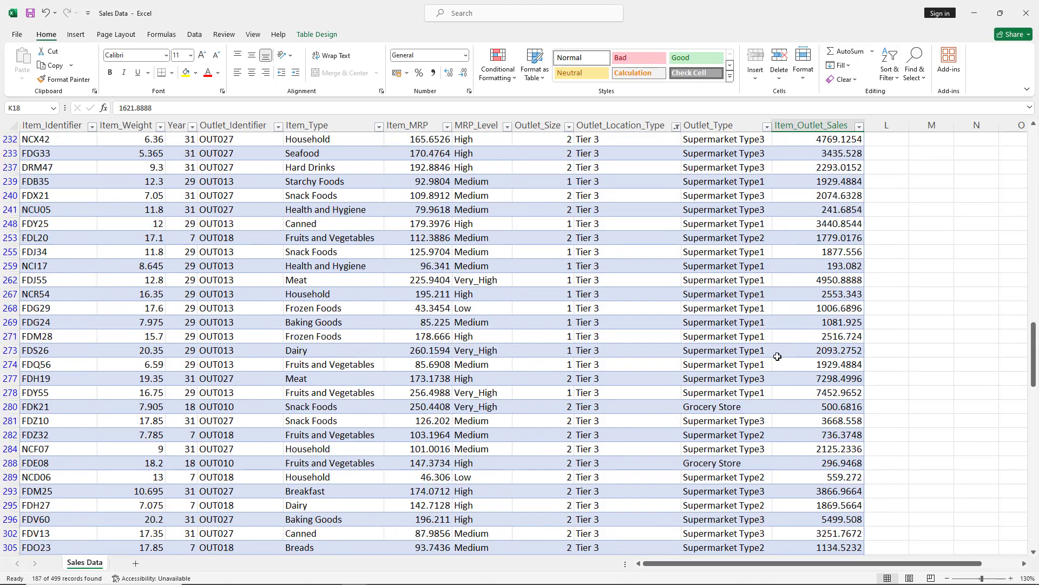
pyautogui.scroll(-20, 777, 356)
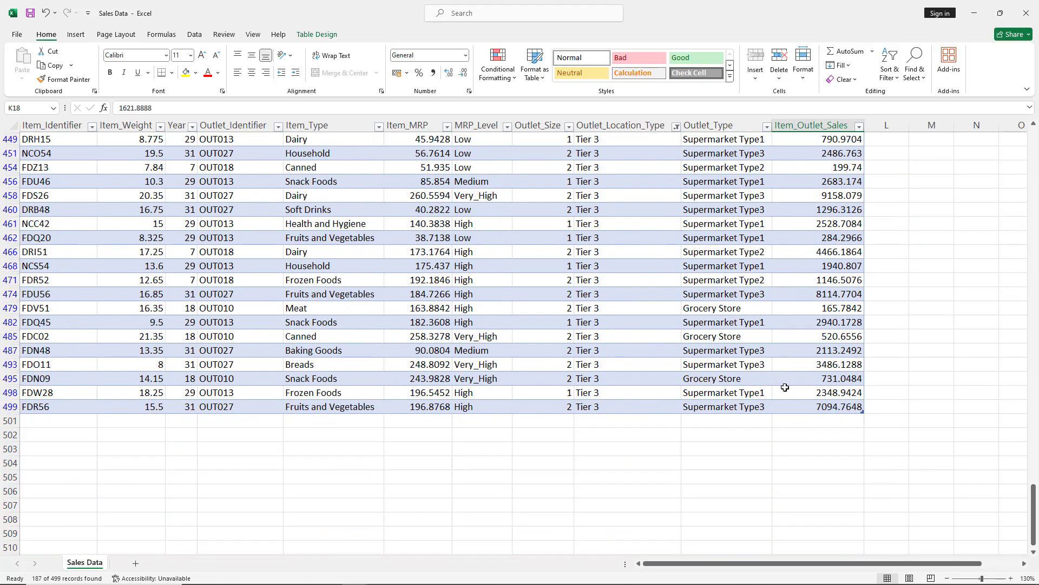
pyautogui.click(801, 419)
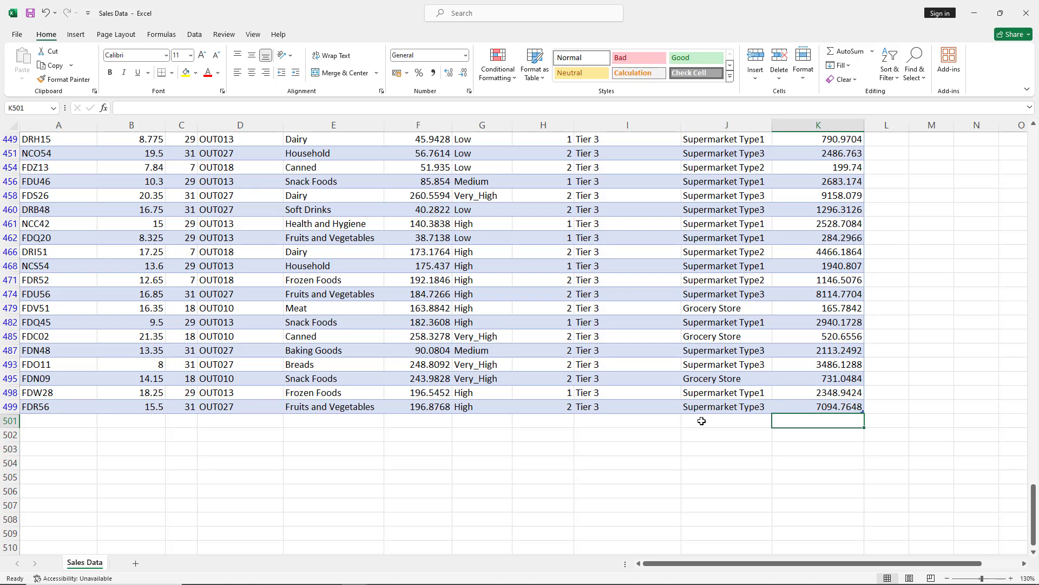
pyautogui.write('=')
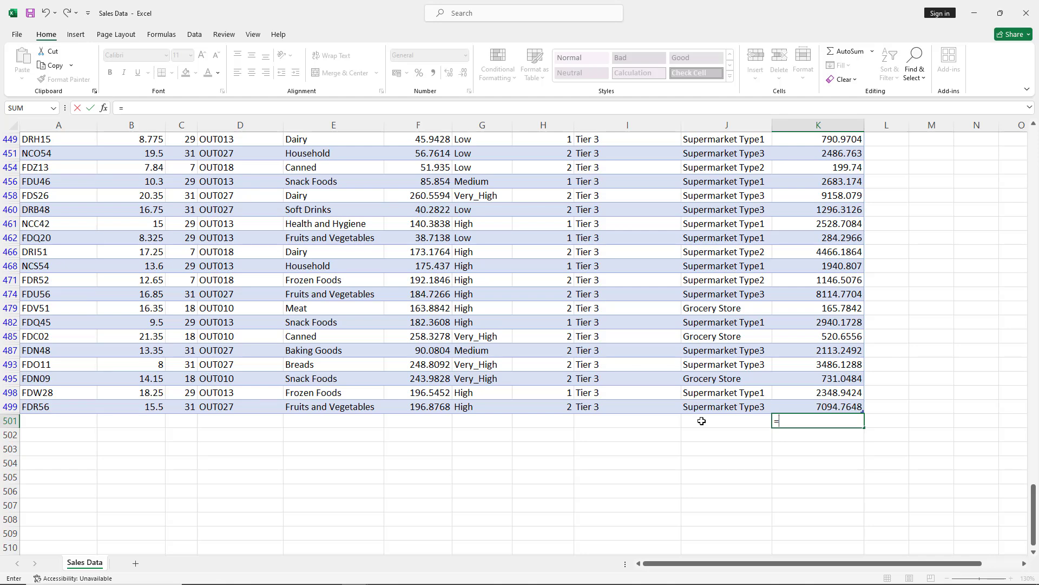
pyautogui.write('su')
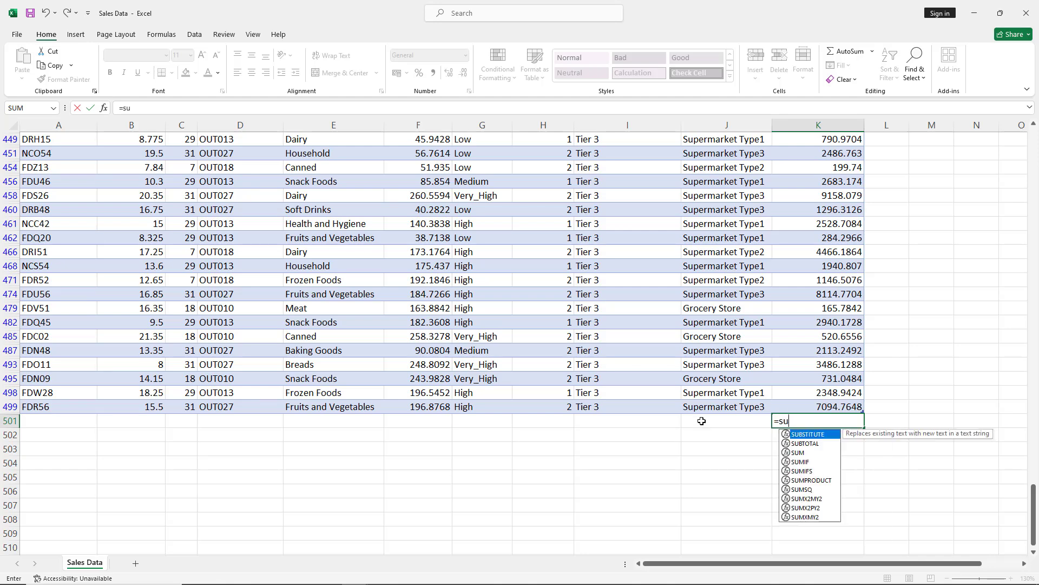
pyautogui.write('bto')
pyautogui.press('Tab')
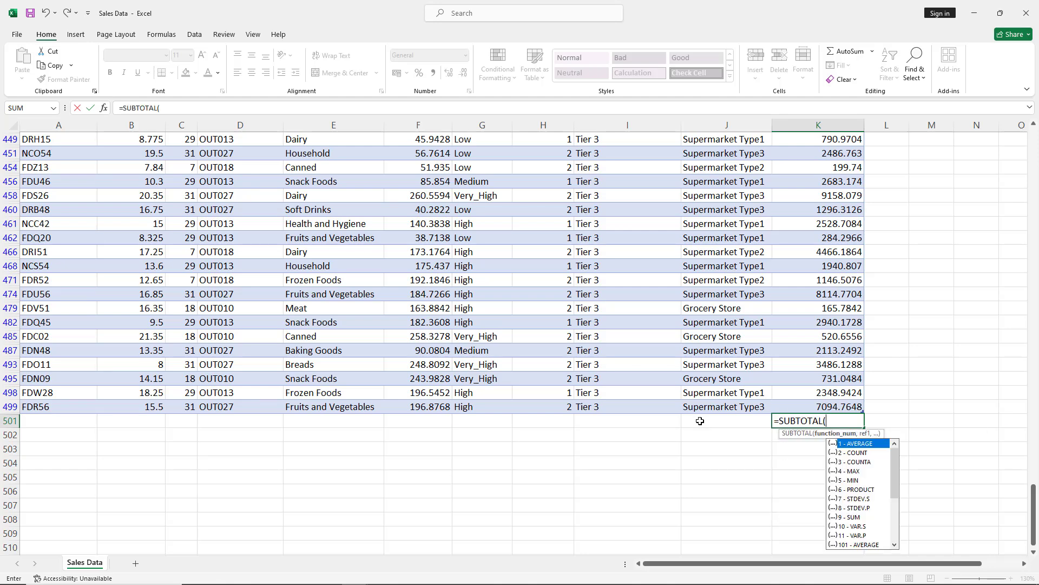
pyautogui.click(855, 517)
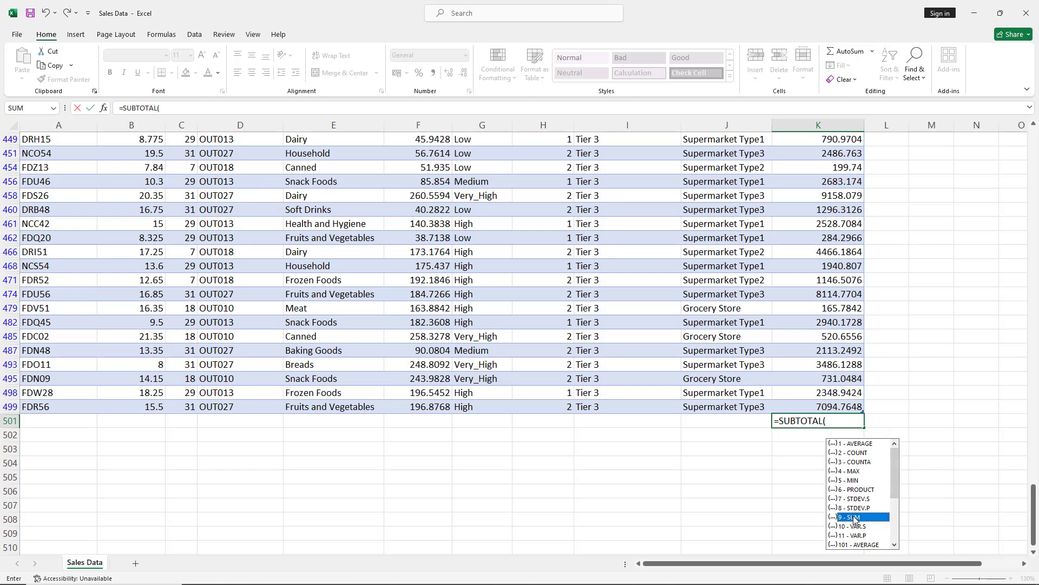
pyautogui.doubleClick(854, 517)
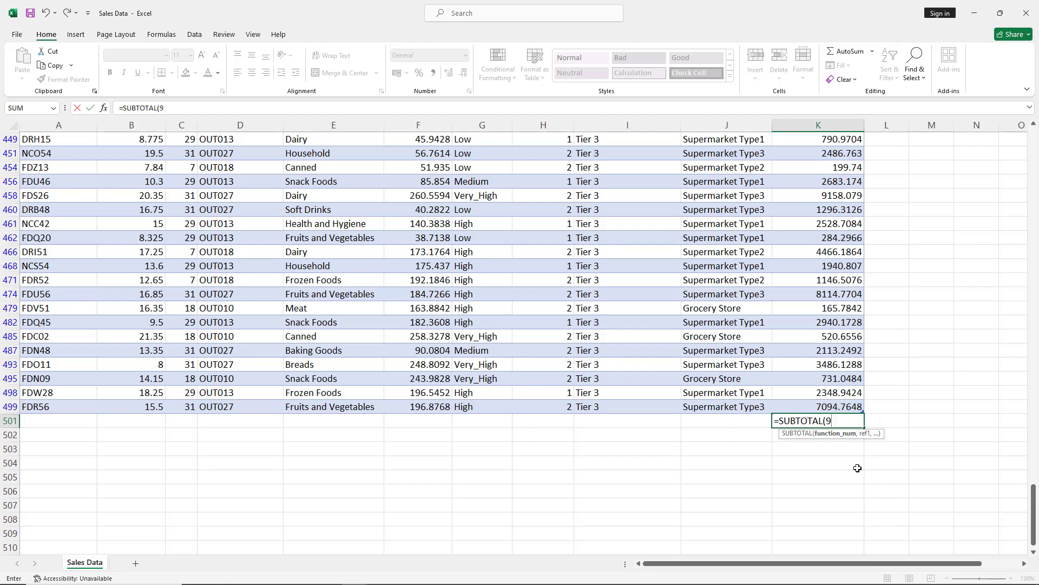
pyautogui.write(',')
pyautogui.moveTo(834, 406); pyautogui.dragTo(822, 157)
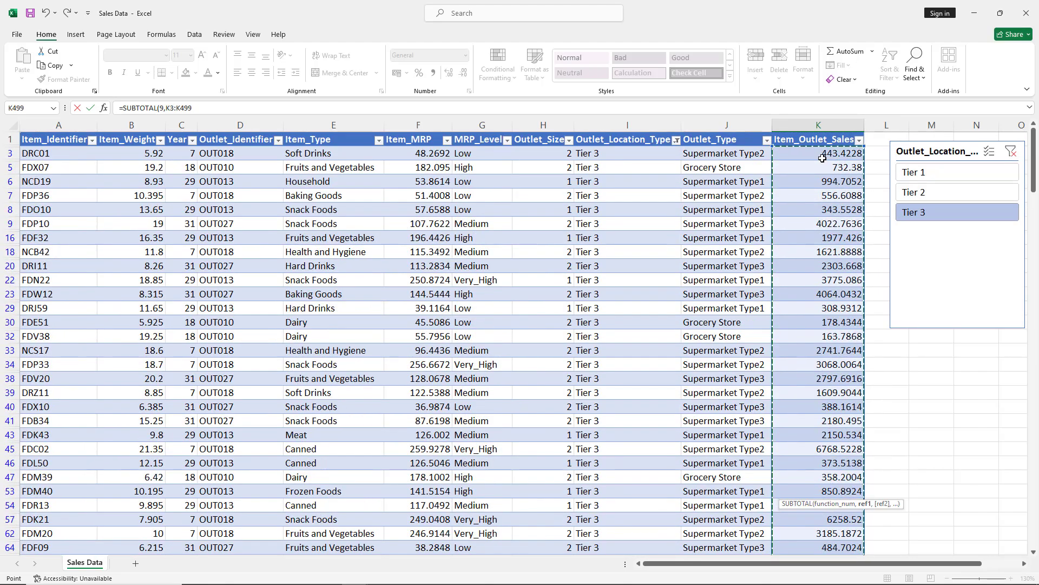
pyautogui.press('Return')
pyautogui.press('Up')
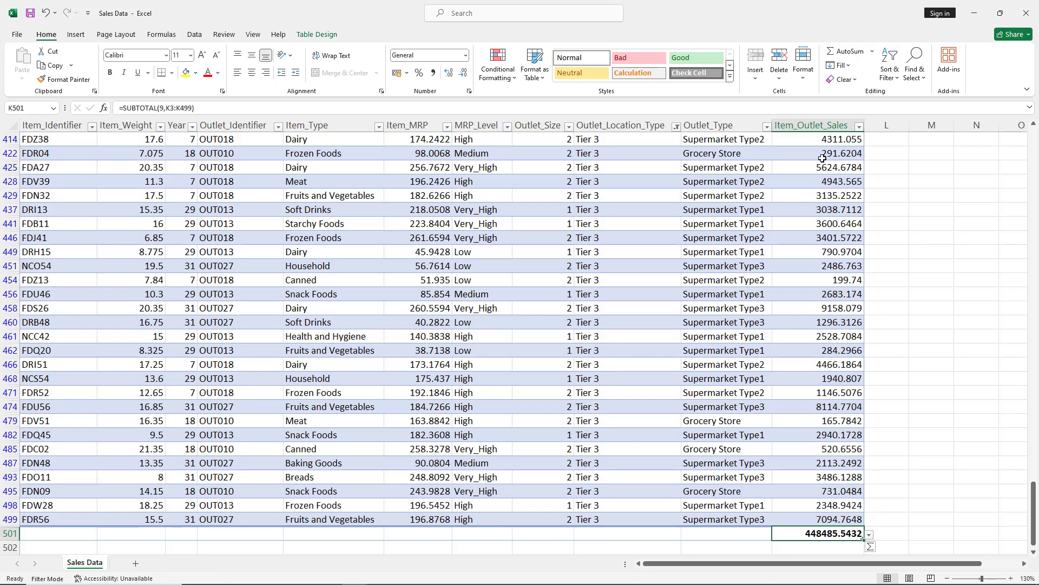
# - Filter the table to Tier 1 with the slicer and check the sales subtotal below the last row
pyautogui.moveTo(1034, 481); pyautogui.dragTo(1034, 133)
pyautogui.click(958, 172)
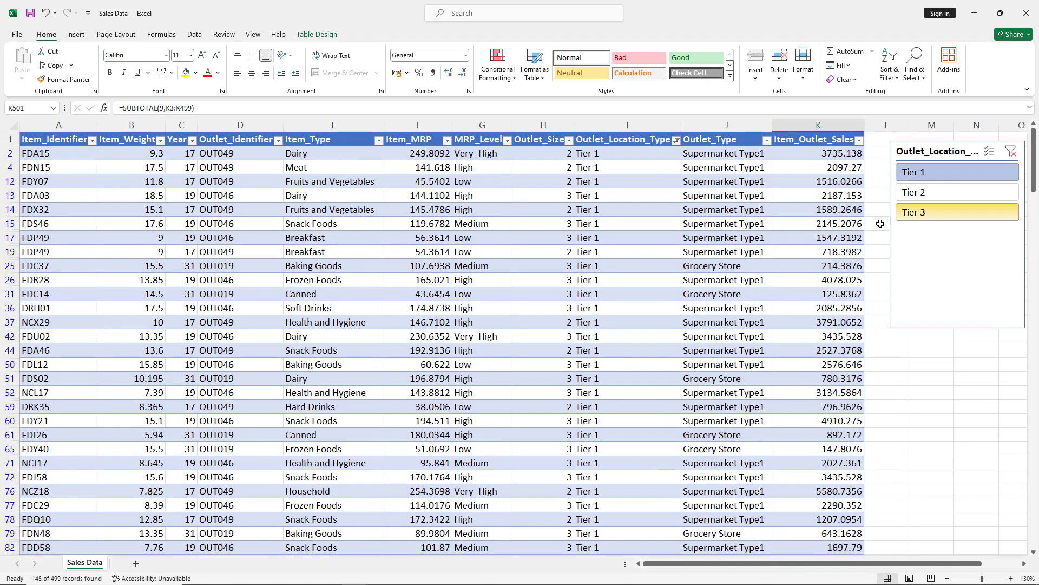
pyautogui.scroll(-20, 769, 374)
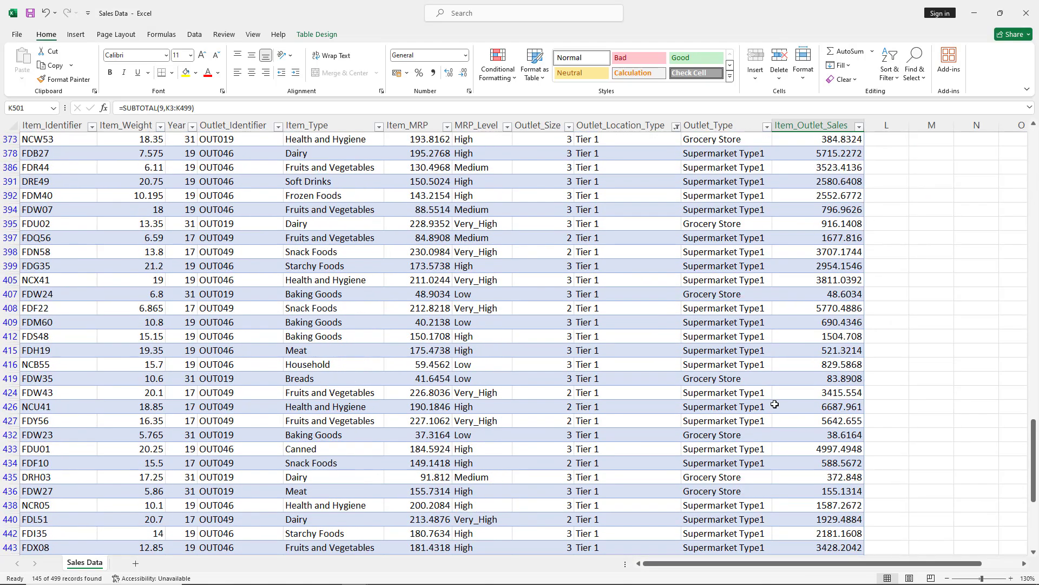
pyautogui.scroll(-10, 775, 403)
pyautogui.scroll(20, 903, 293)
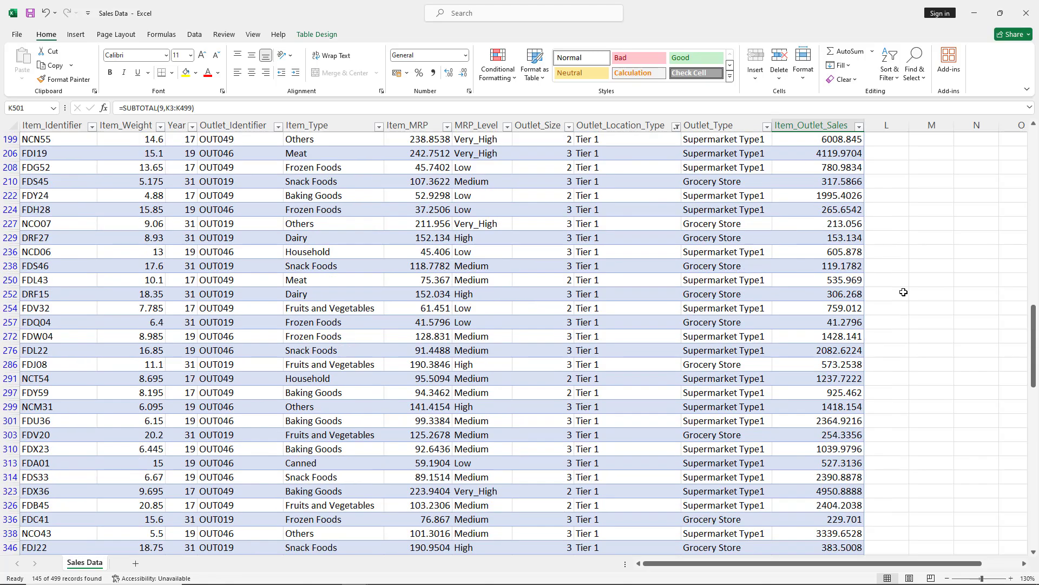
pyautogui.scroll(20, 903, 292)
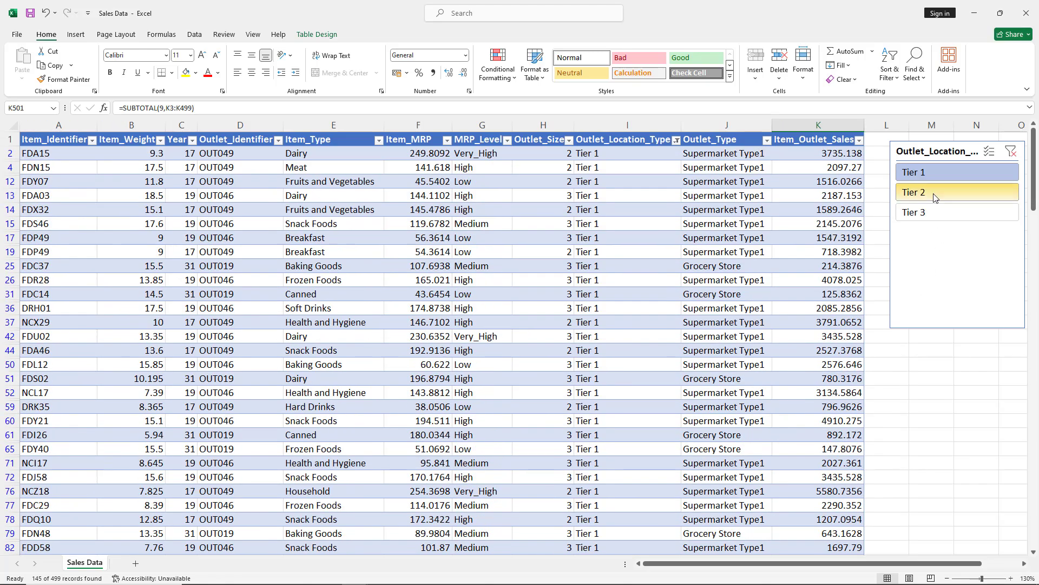
# - Switch the slicer filter to Tier 2, check the sales subtotal at the table's end and return to the first rows
pyautogui.click(935, 196)
pyautogui.scroll(-15, 821, 368)
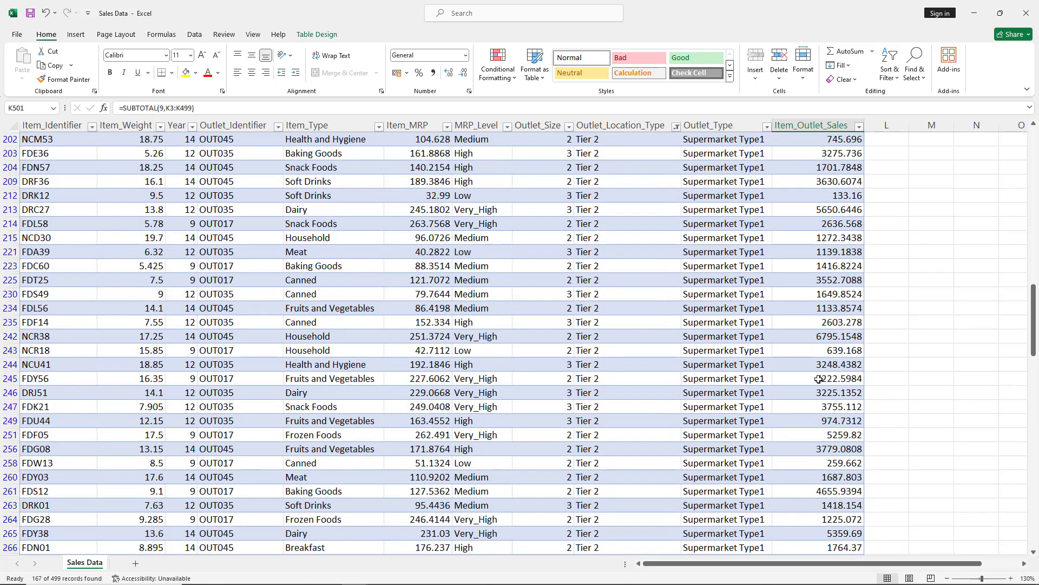
pyautogui.scroll(-20, 819, 379)
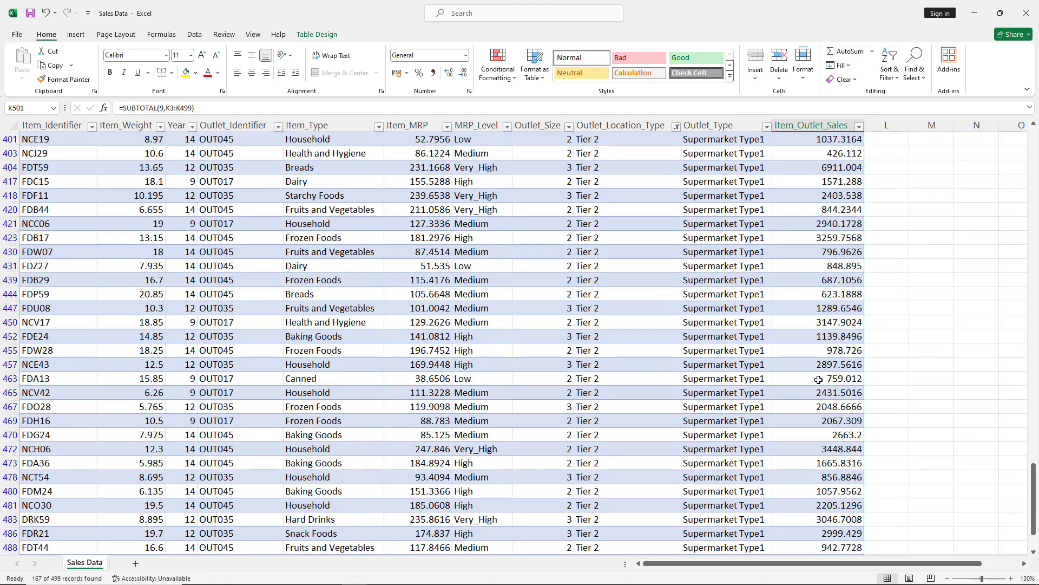
pyautogui.scroll(-5, 819, 379)
pyautogui.scroll(20, 820, 380)
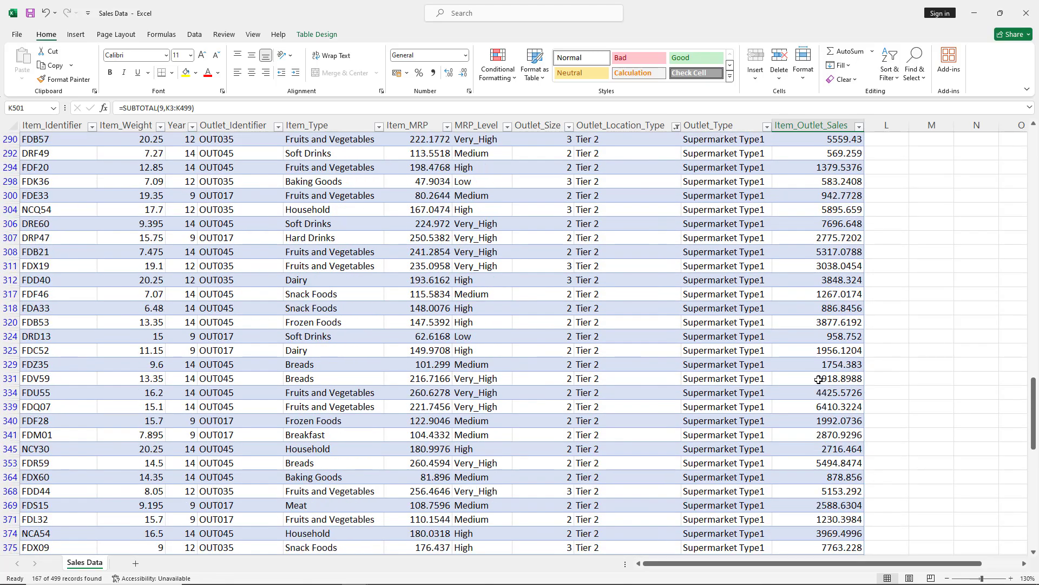
pyautogui.scroll(6, 819, 379)
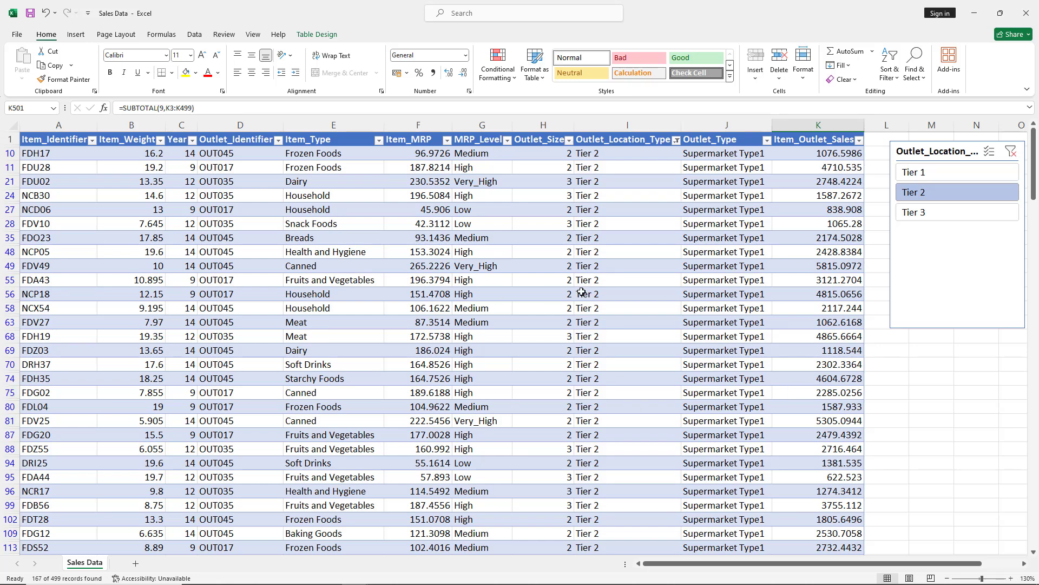
# - Clear the Outlet_Location_Type slicer filter, check the overall sales subtotal below the last row and return to the table's header row
pyautogui.click(1011, 151)
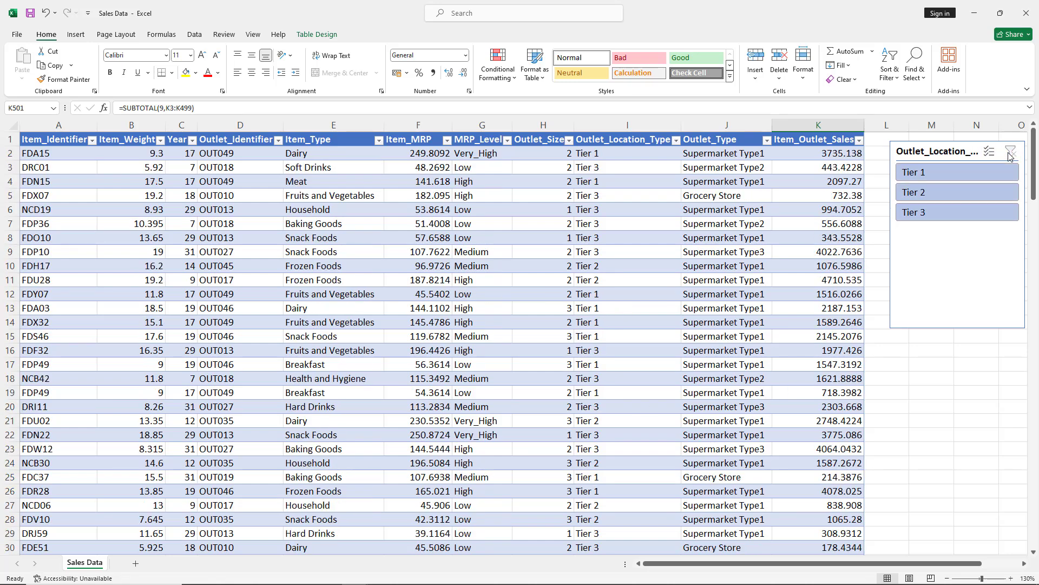
pyautogui.scroll(-20, 728, 319)
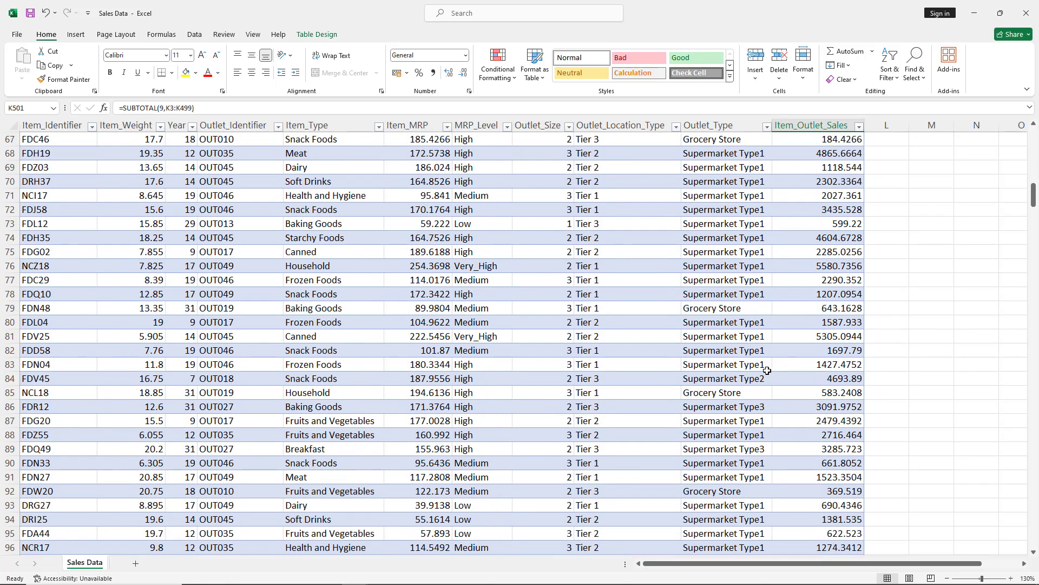
pyautogui.click(767, 370)
pyautogui.click(807, 380)
pyautogui.hotkey('ctrl', 'Down')
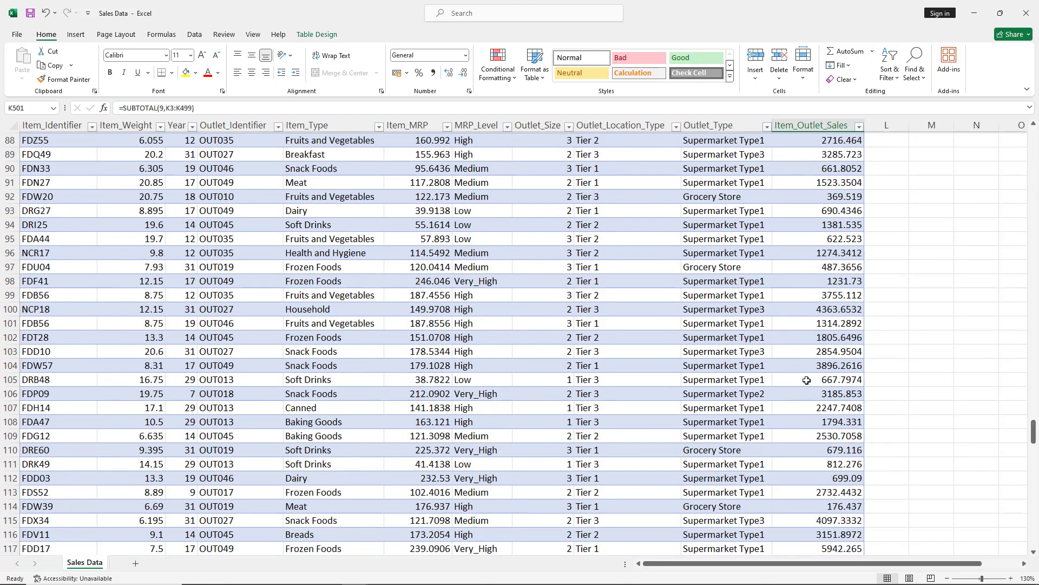
pyautogui.scroll(-1, 807, 380)
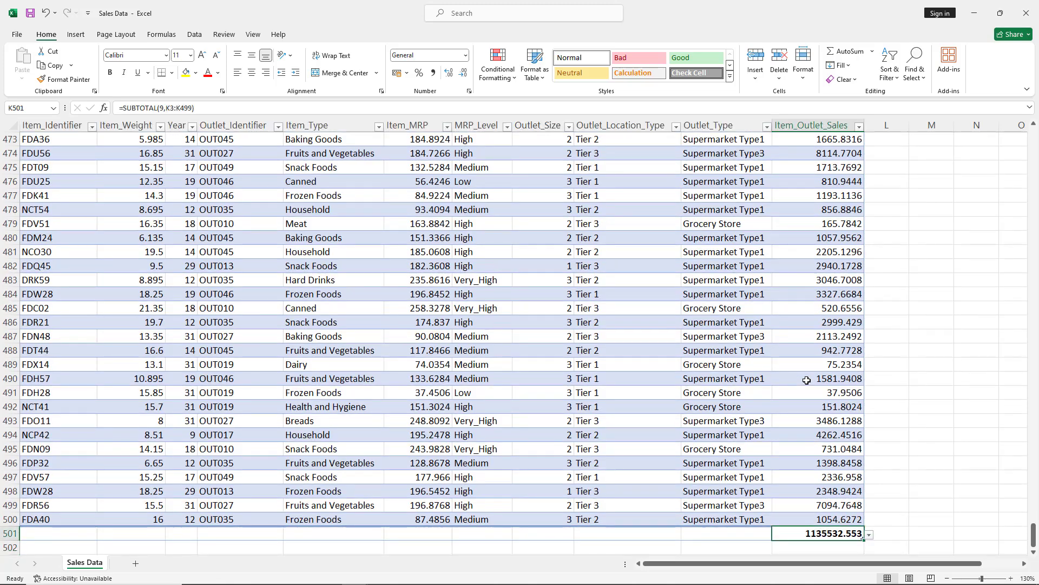
pyautogui.hotkey('ctrl', 'Up')
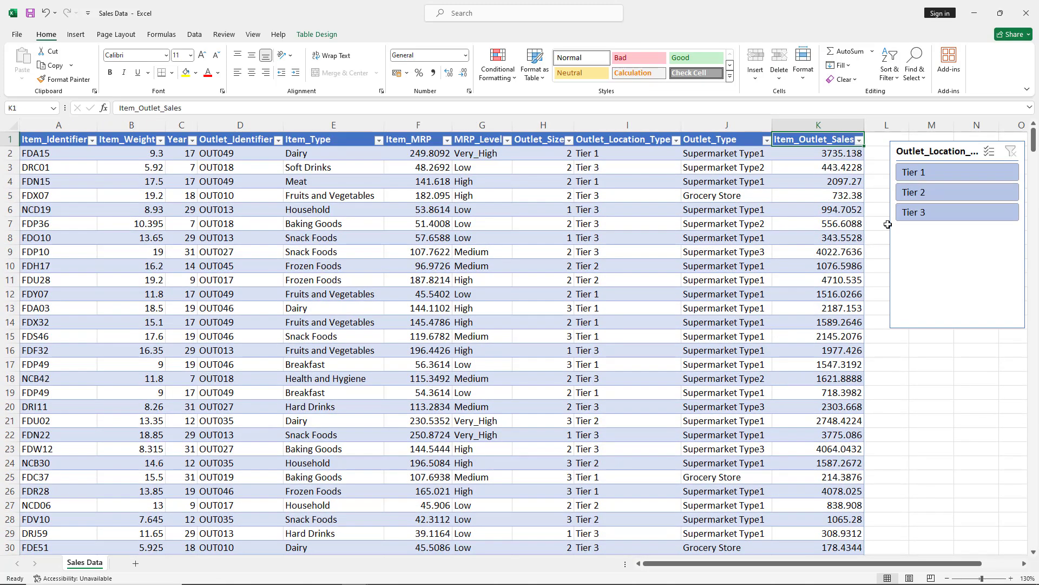
# - Delete the Outlet_Location_Type slicer and insert a new slicer for the Outlet_Type column
pyautogui.moveTo(932, 144); pyautogui.dragTo(834, 173)
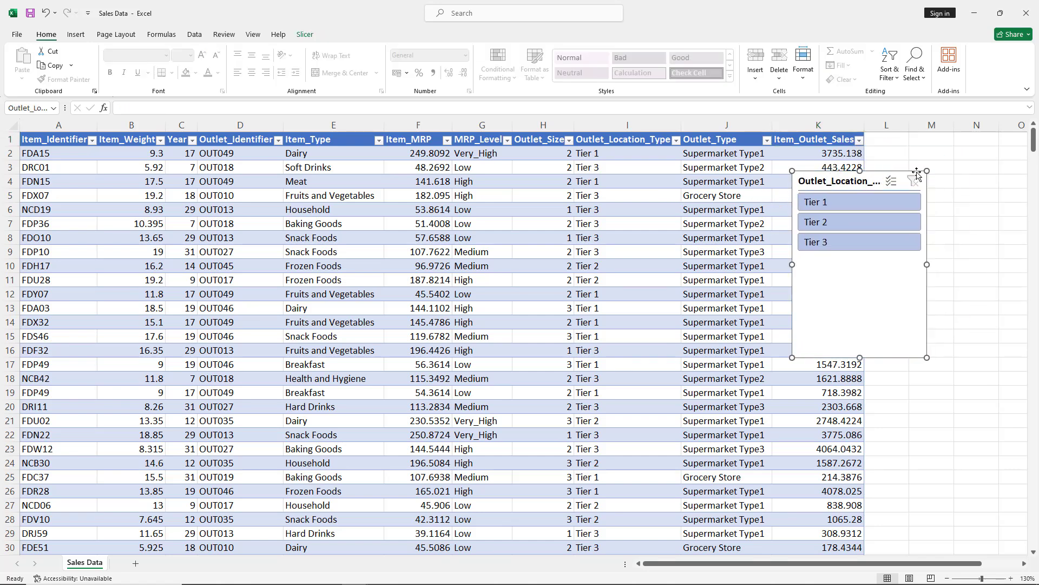
pyautogui.press('Delete')
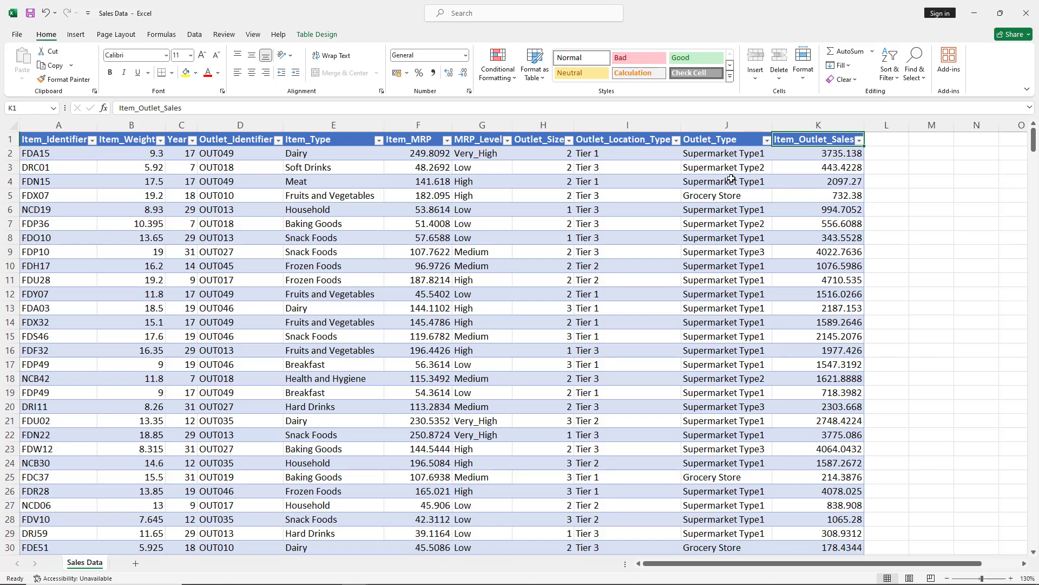
pyautogui.click(317, 34)
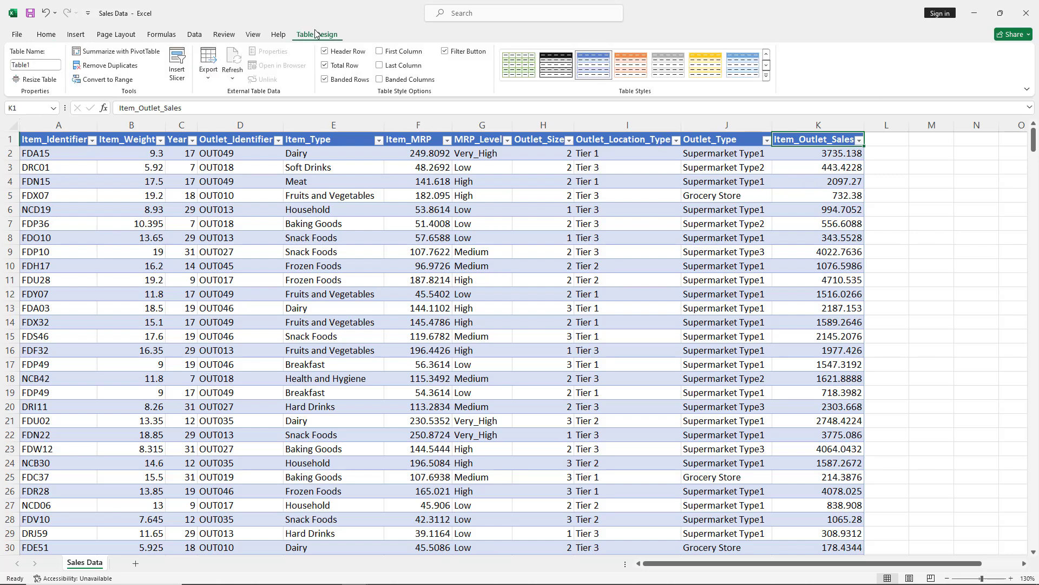
pyautogui.click(178, 68)
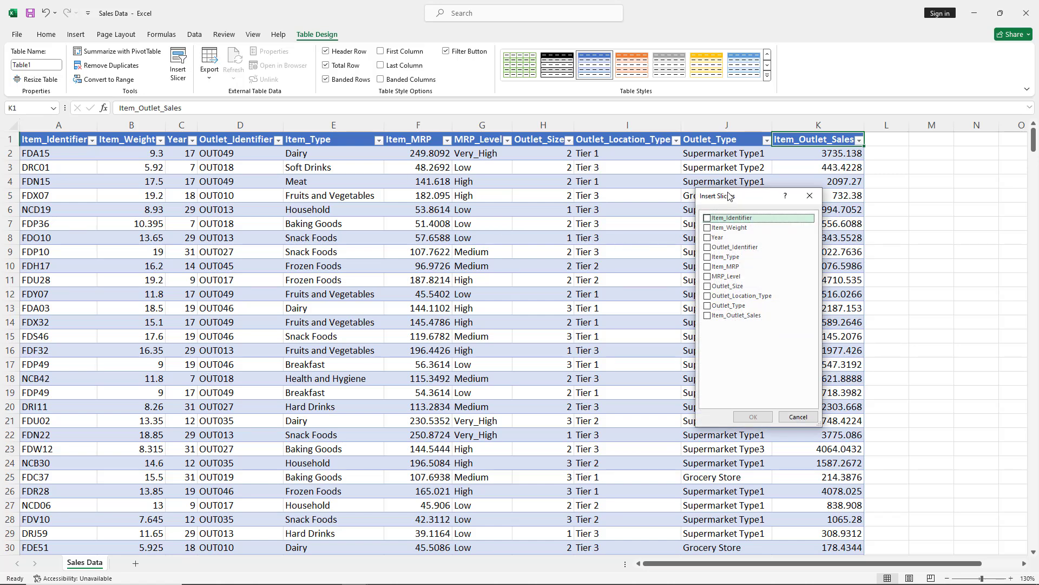
pyautogui.moveTo(729, 196); pyautogui.dragTo(428, 162)
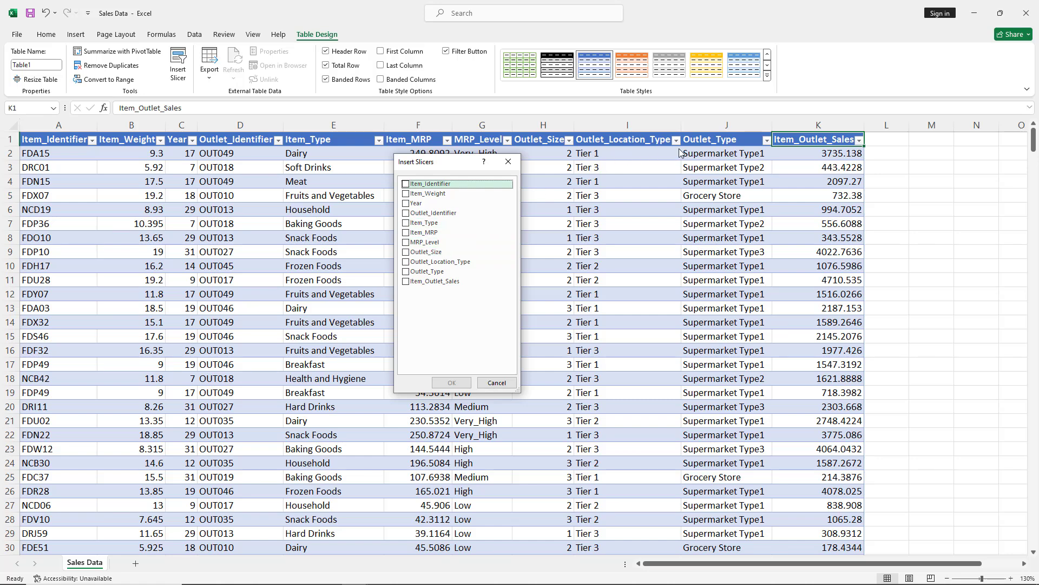
pyautogui.click(407, 271)
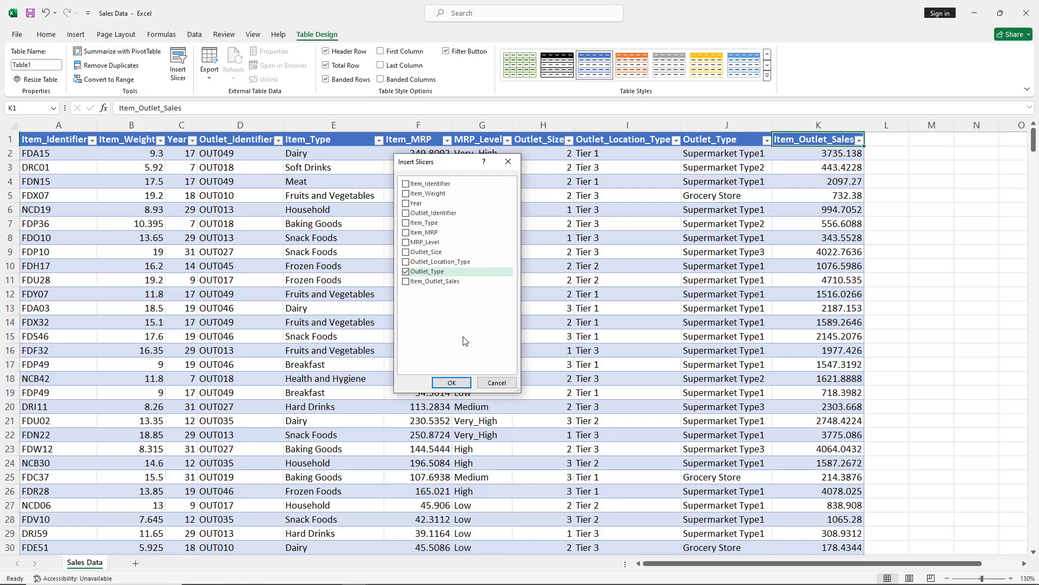
pyautogui.click(452, 382)
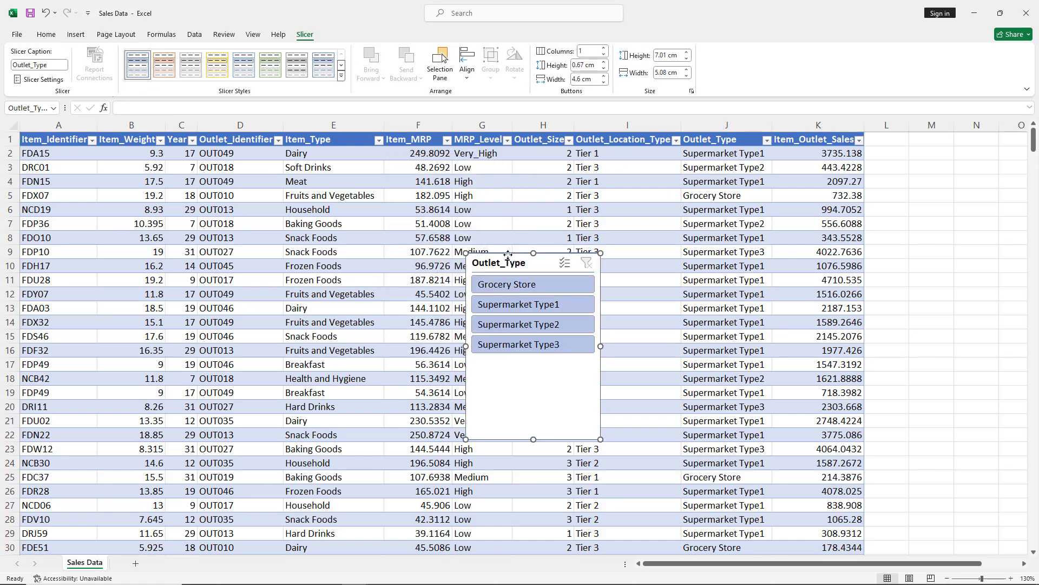
# - Filter the table by each outlet type in turn, ending on Supermarket Type1, and delete the Outlet_Type slicer
pyautogui.moveTo(520, 263); pyautogui.dragTo(307, 187)
pyautogui.click(295, 208)
pyautogui.click(304, 226)
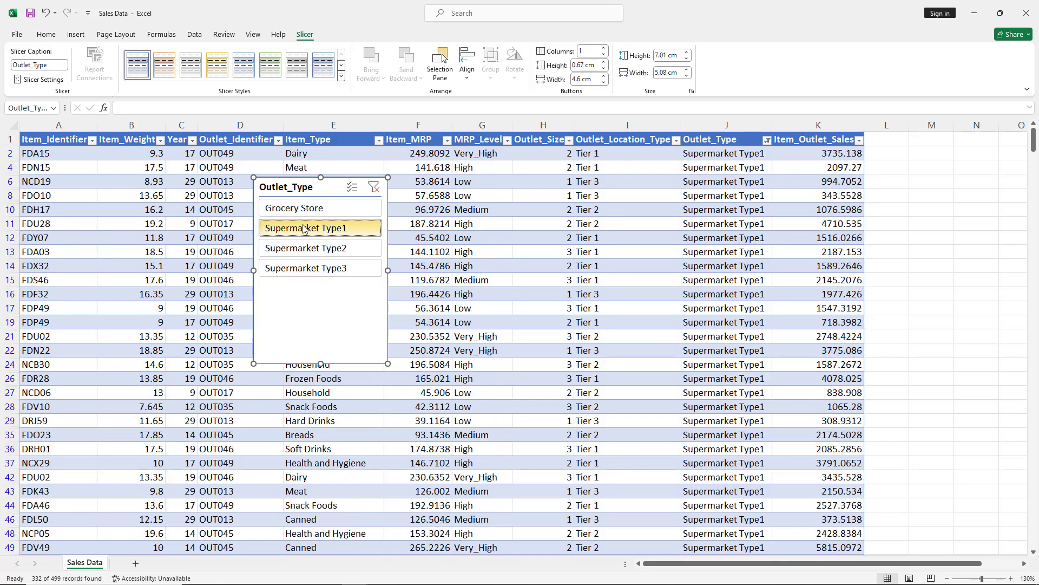
pyautogui.click(305, 248)
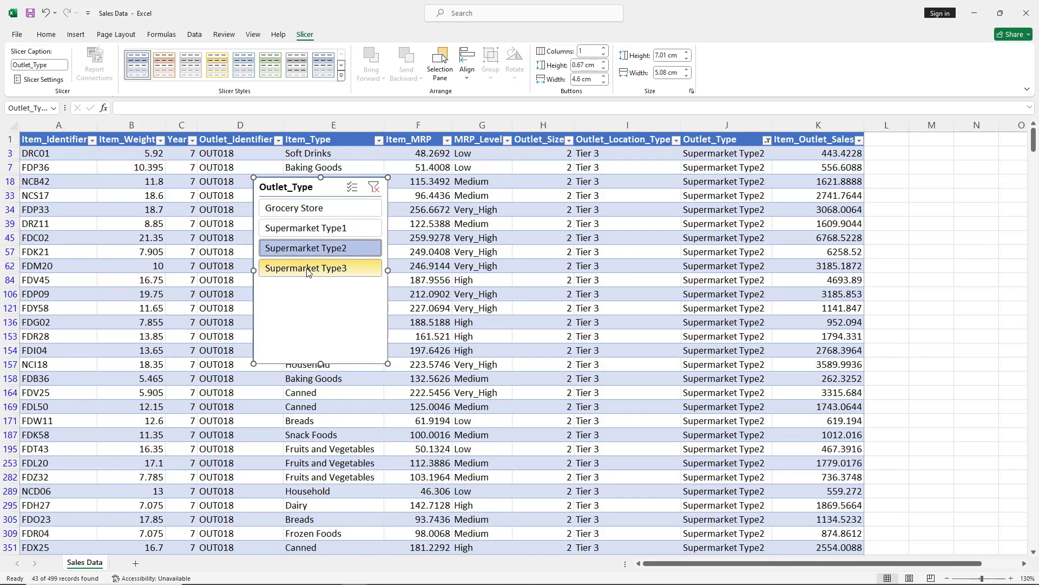
pyautogui.click(308, 269)
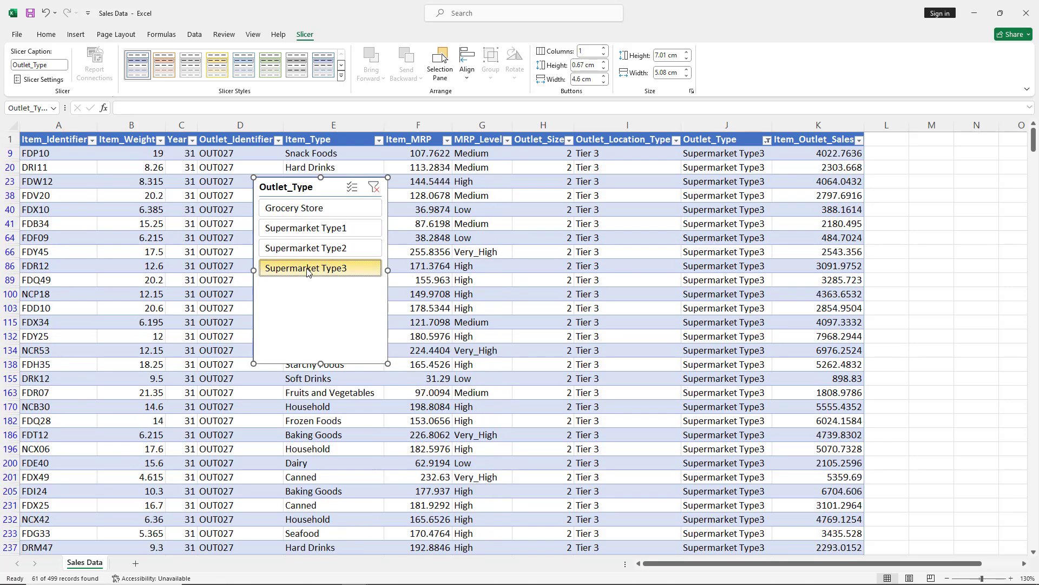
pyautogui.click(325, 228)
pyautogui.click(326, 210)
pyautogui.click(326, 229)
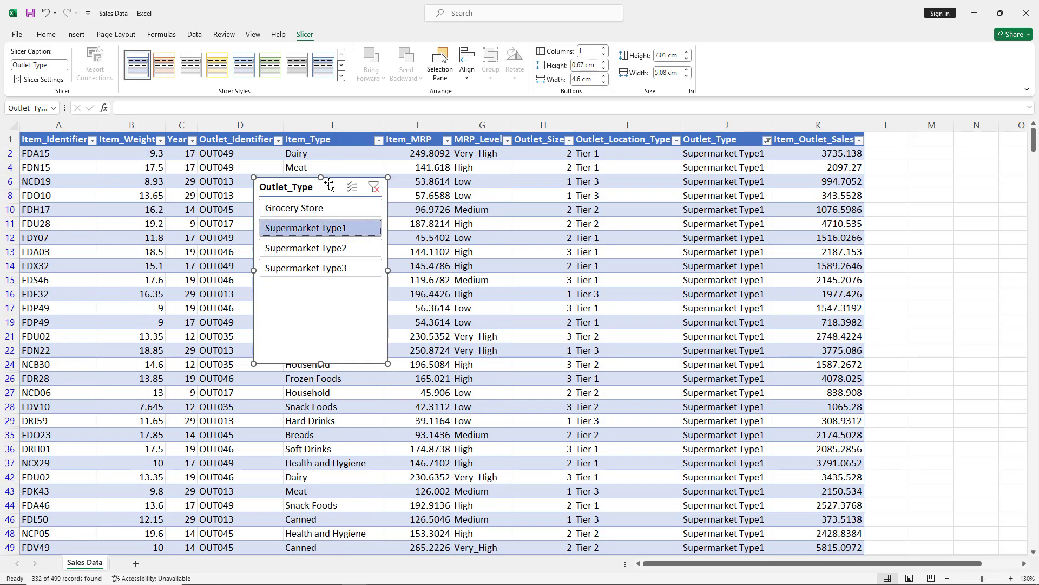
pyautogui.press('Delete')
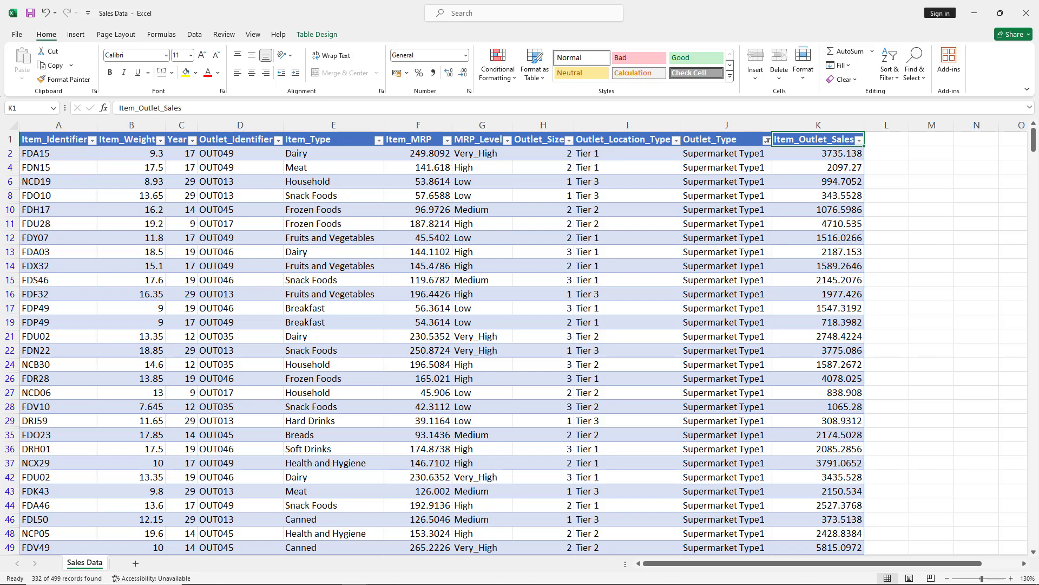
# - Run Remove Duplicates on the sales table with all columns checked and the data headers option on
pyautogui.click(330, 36)
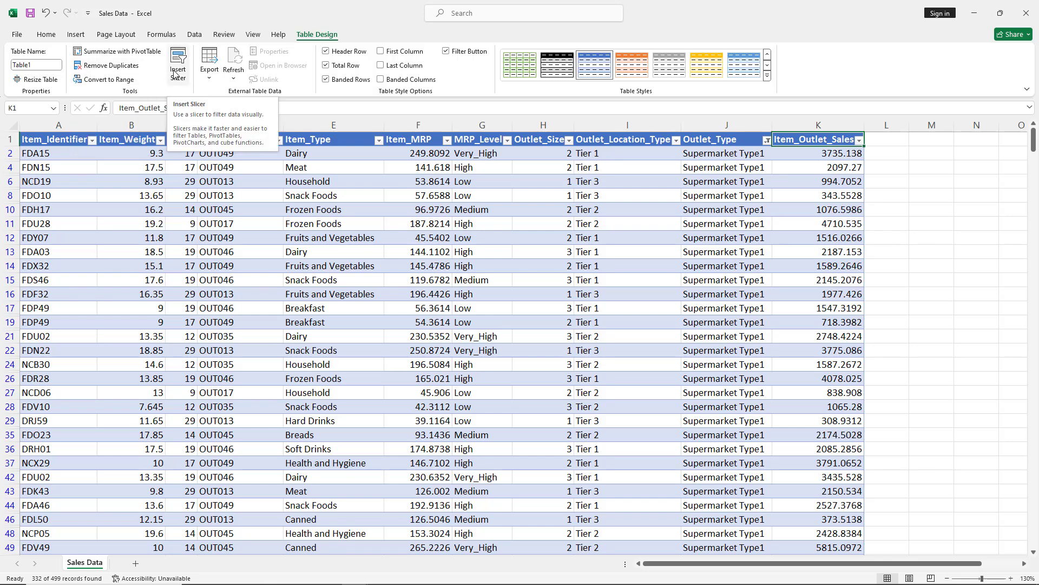
pyautogui.click(242, 205)
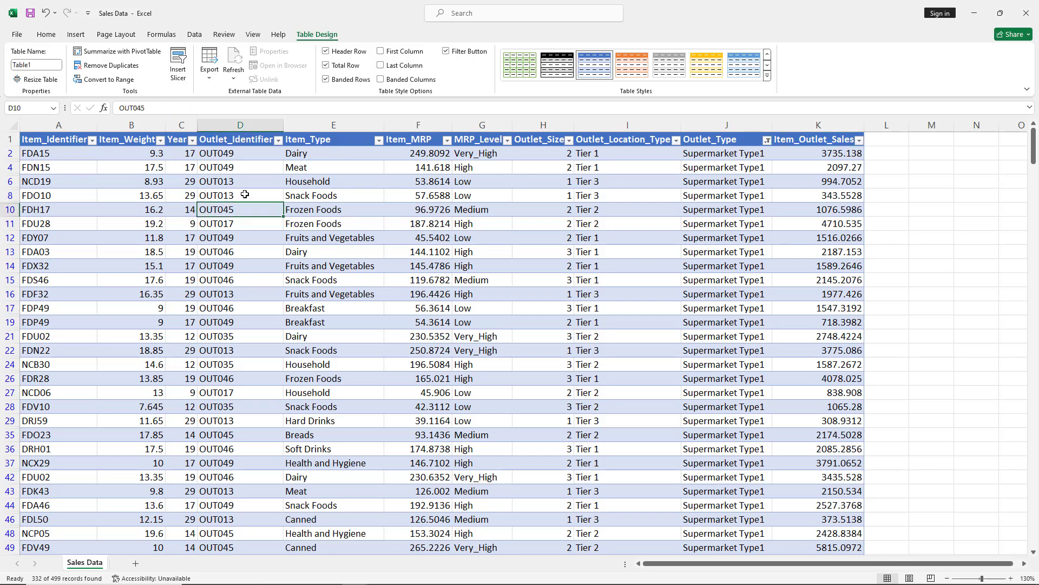
pyautogui.click(110, 65)
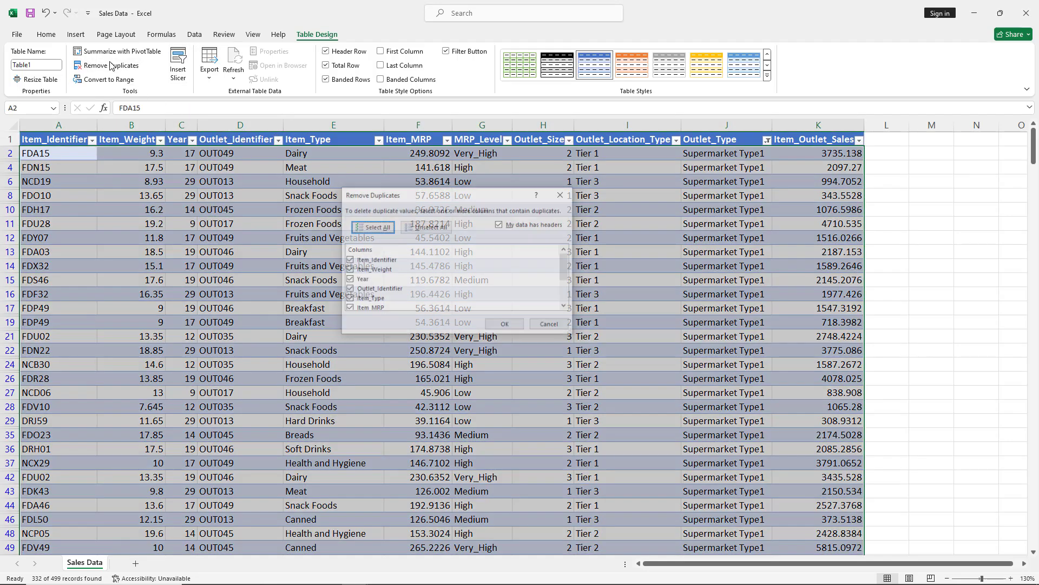
pyautogui.click(498, 324)
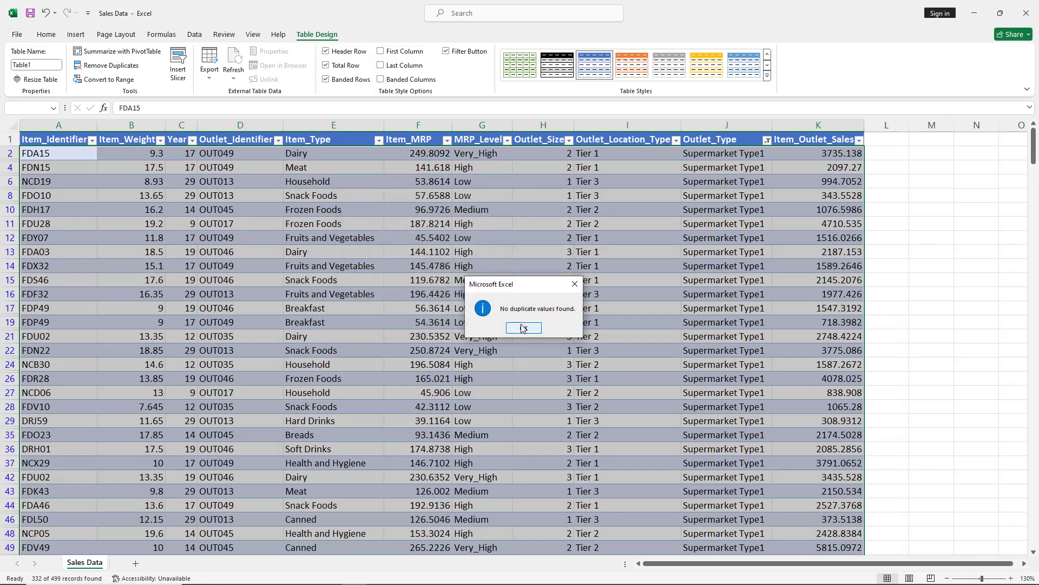
pyautogui.click(523, 329)
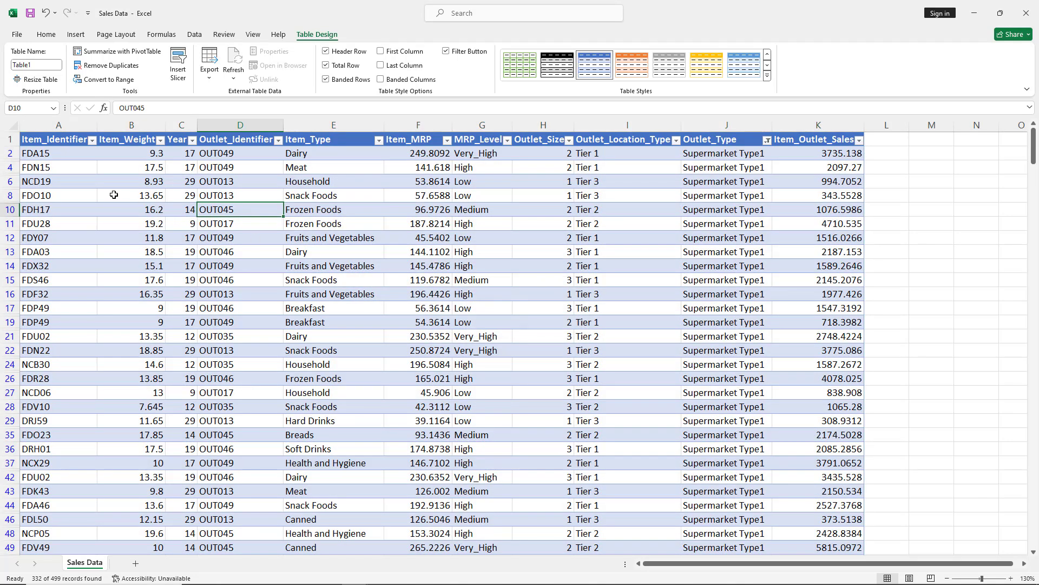
pyautogui.click(113, 195)
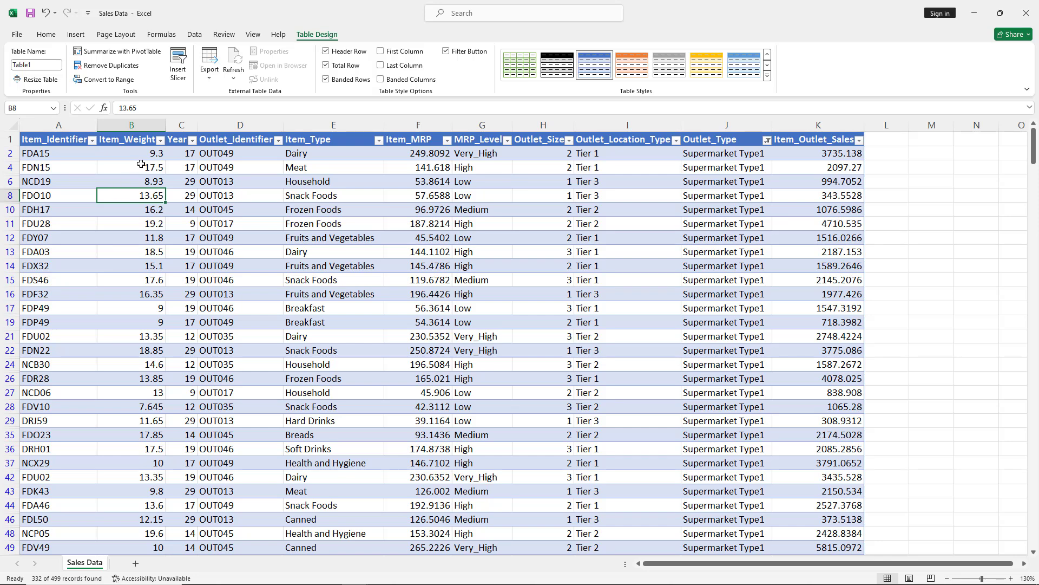